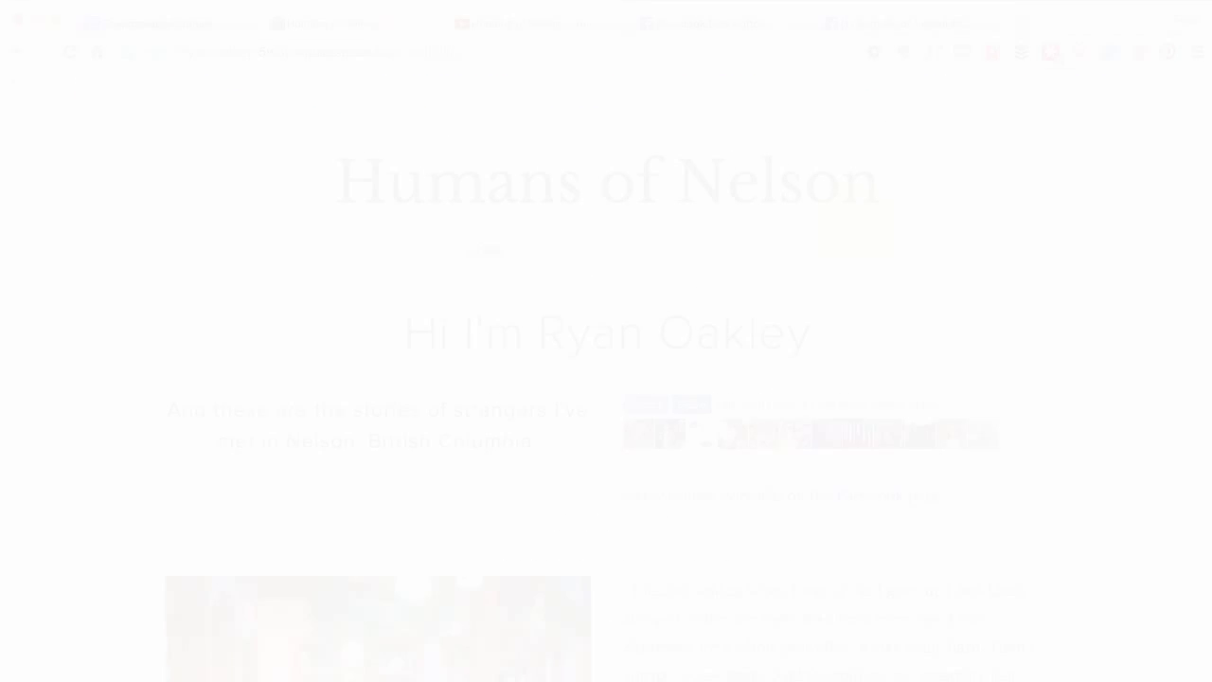
Bring the live humansofnelsonbc.ca website forward in Safari
key(super+Tab)
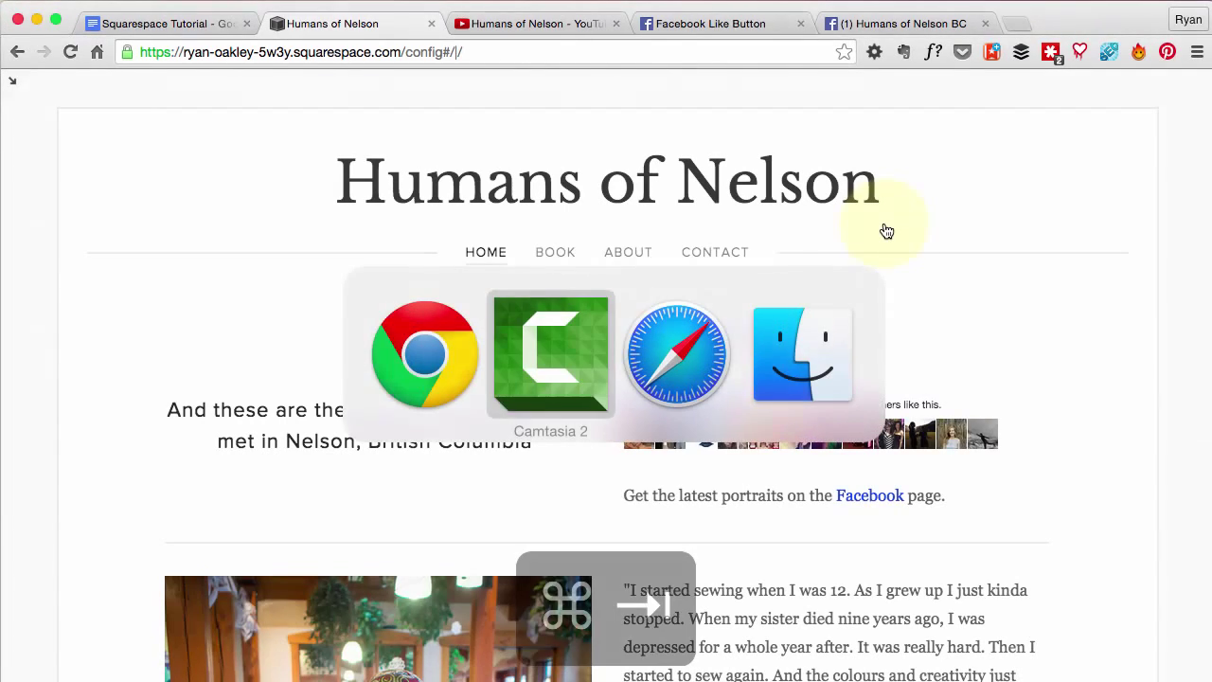
key(super+Tab)
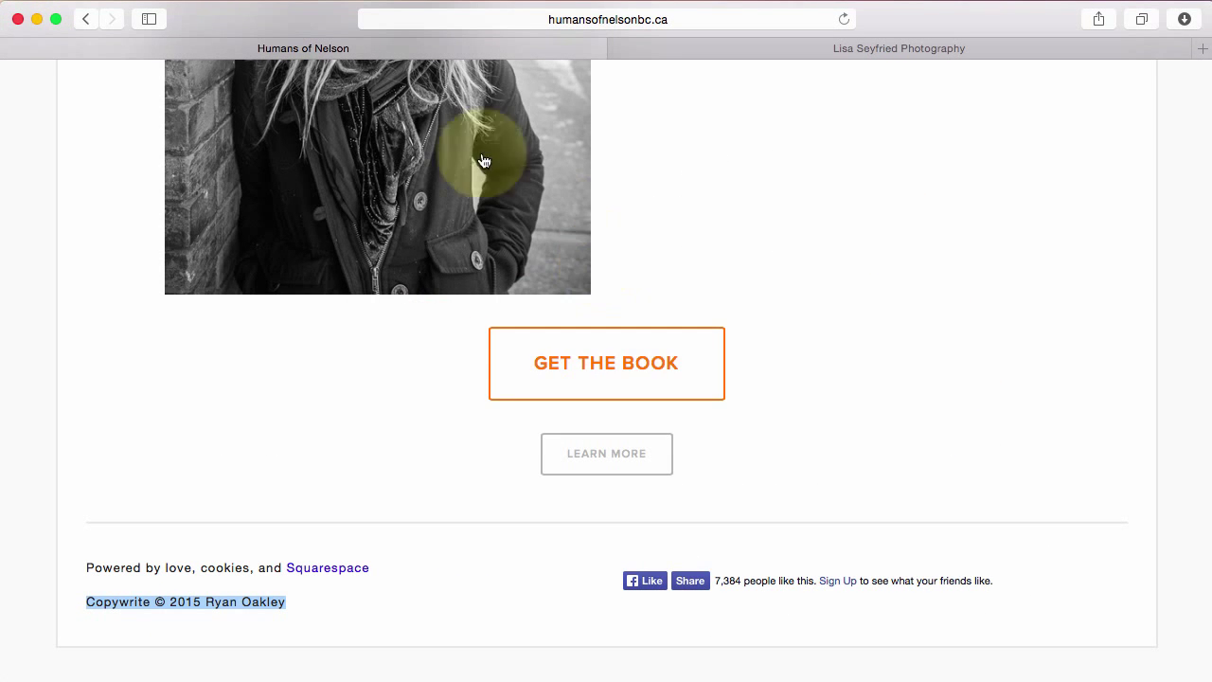
Browse the live Book page for the $27.95 CAD hardcover, then switch to the Squarespace editor
click(570, 369)
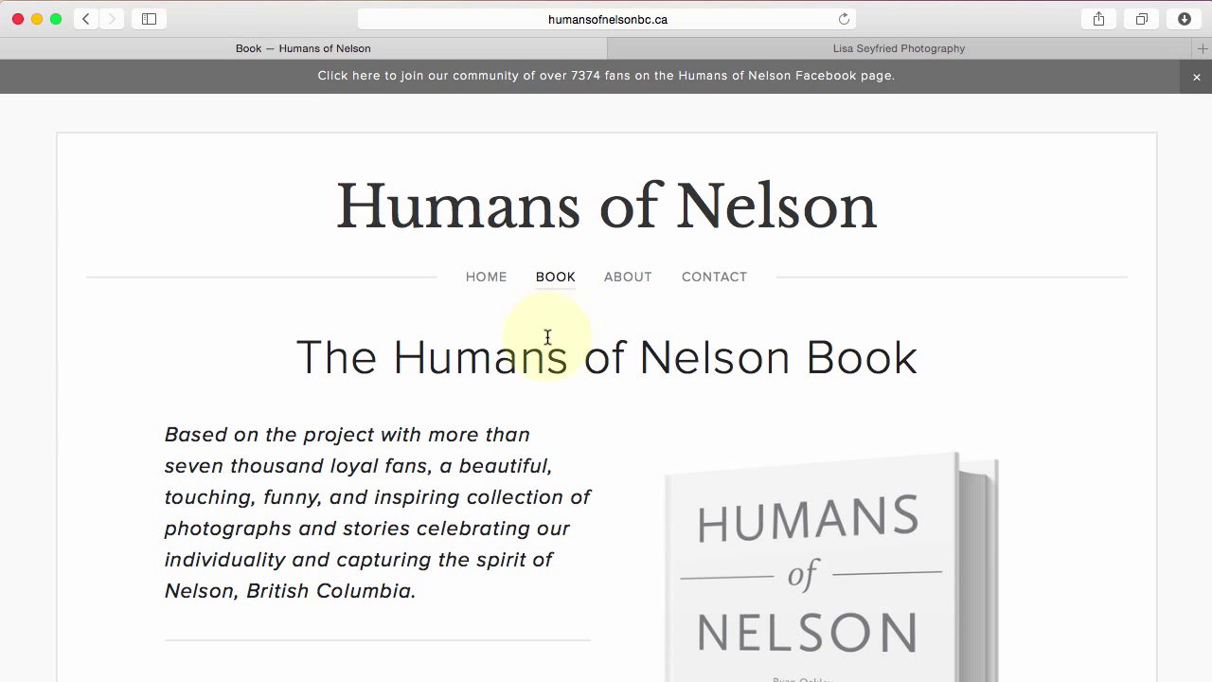
scroll(541, 363, down, 3)
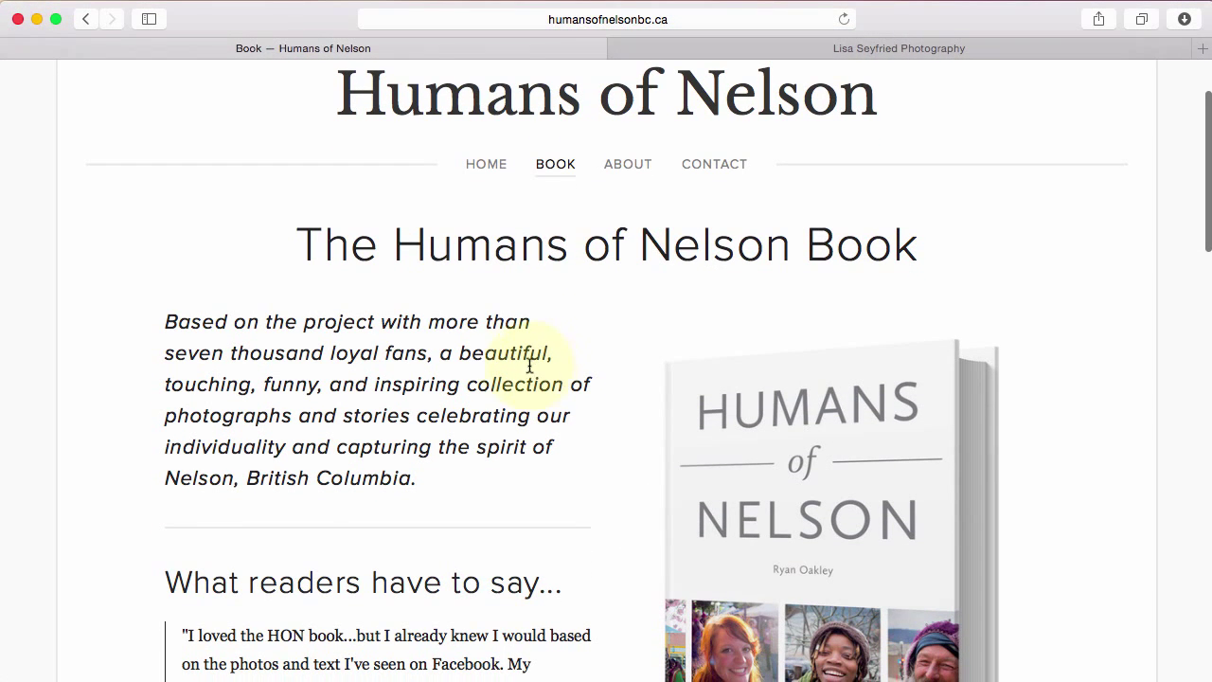
scroll(844, 294, down, 4)
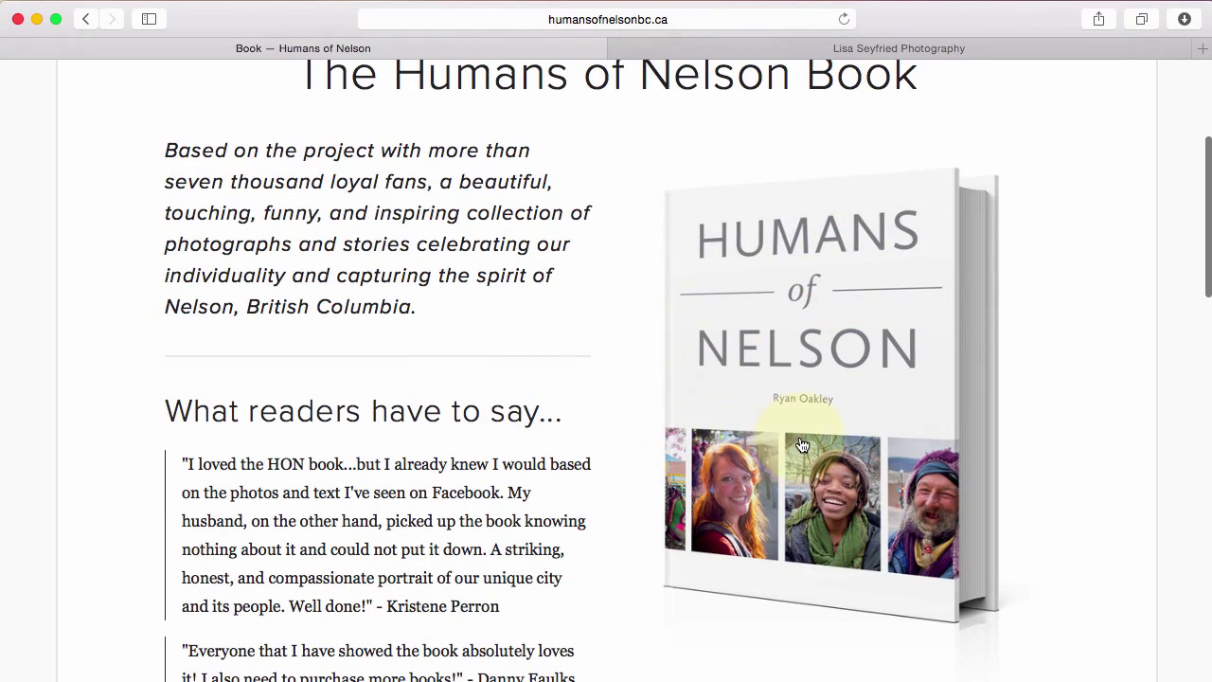
scroll(799, 442, down, 6)
scroll(800, 443, down, 7)
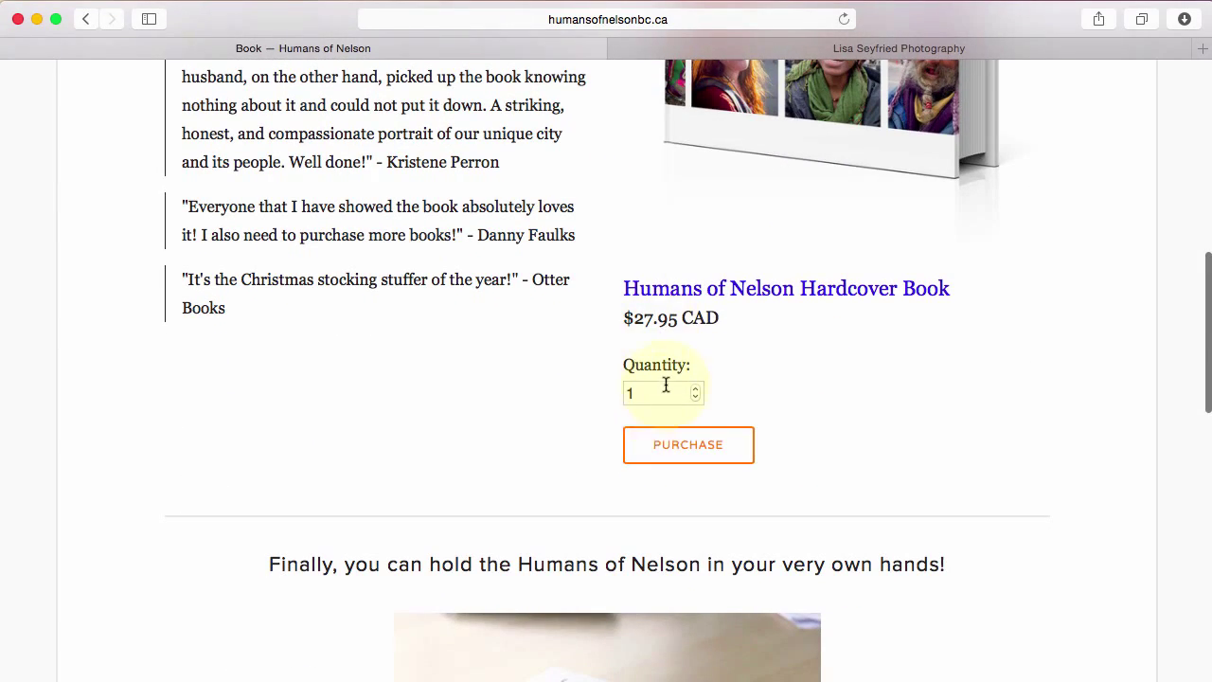
scroll(878, 464, down, 9)
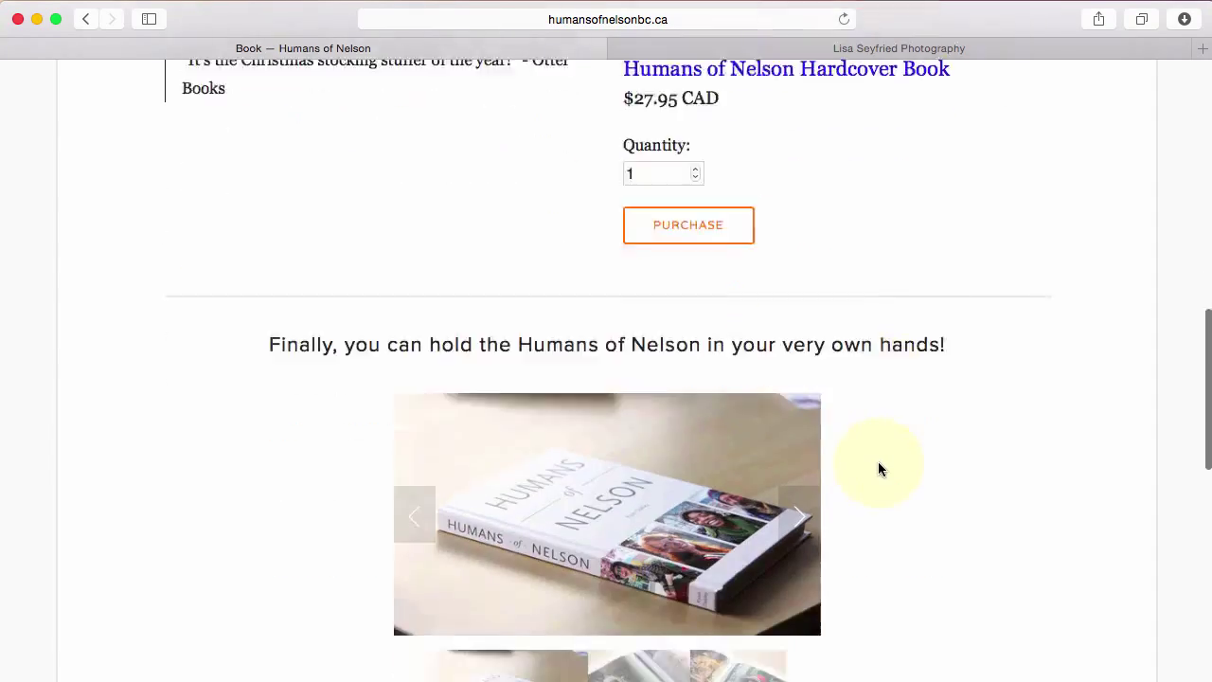
scroll(878, 461, up, 20)
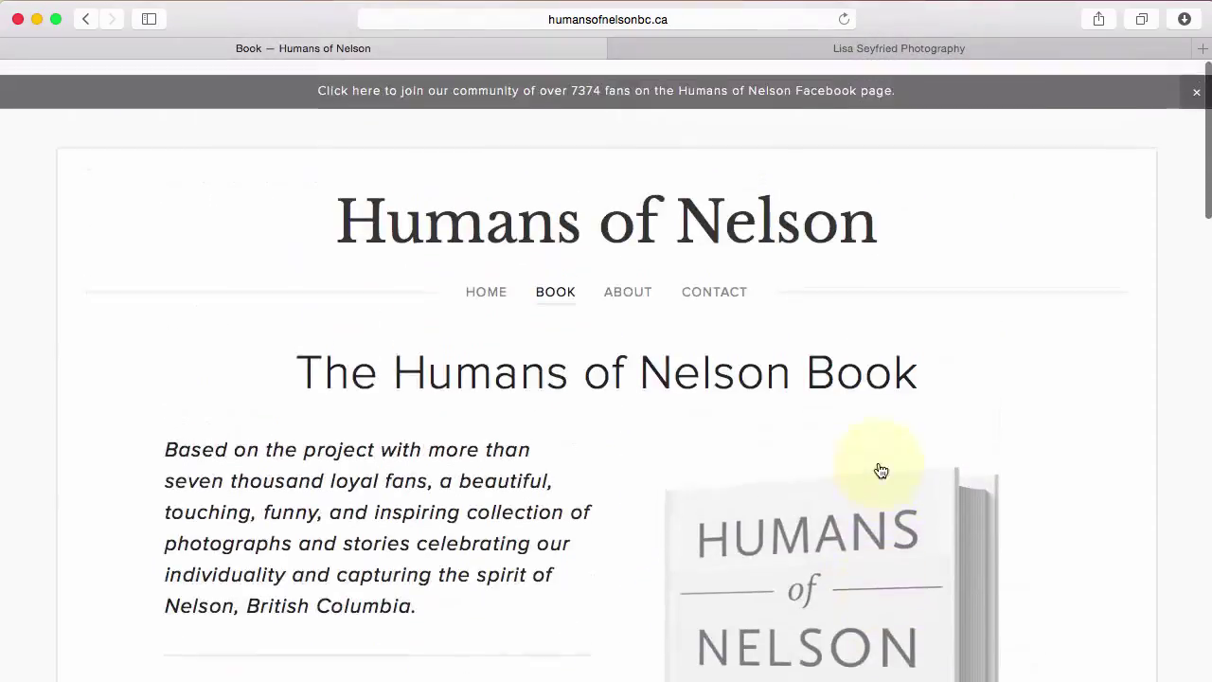
scroll(750, 456, down, 13)
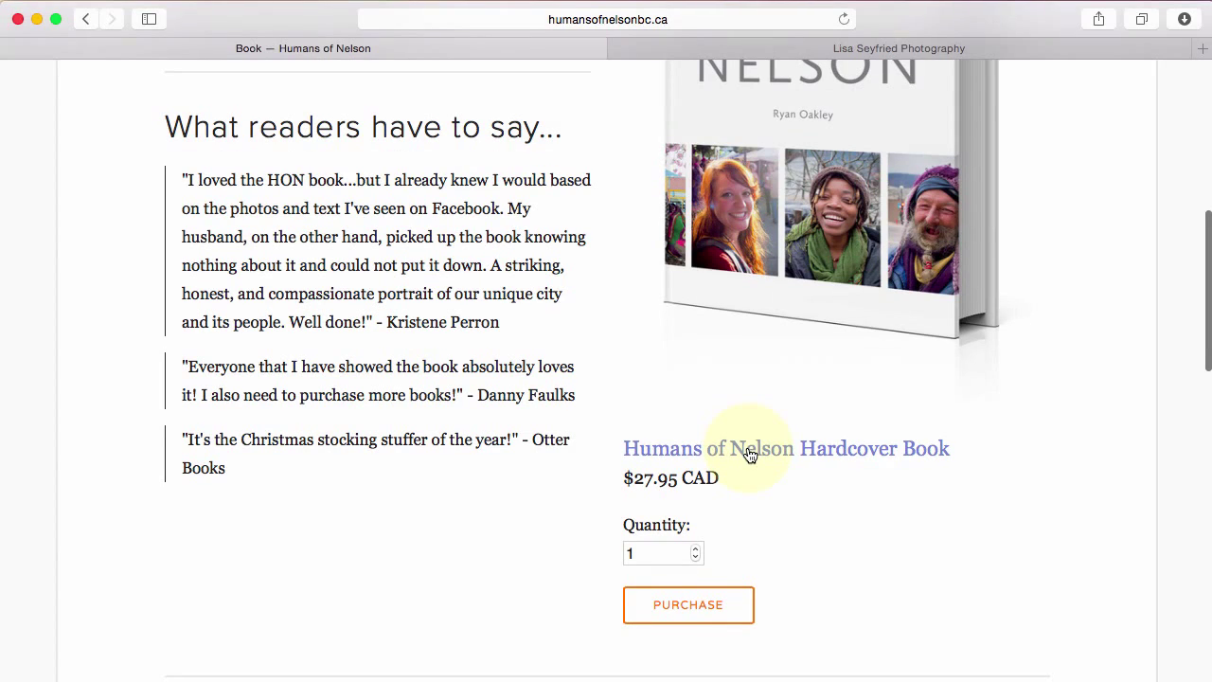
scroll(886, 472, down, 5)
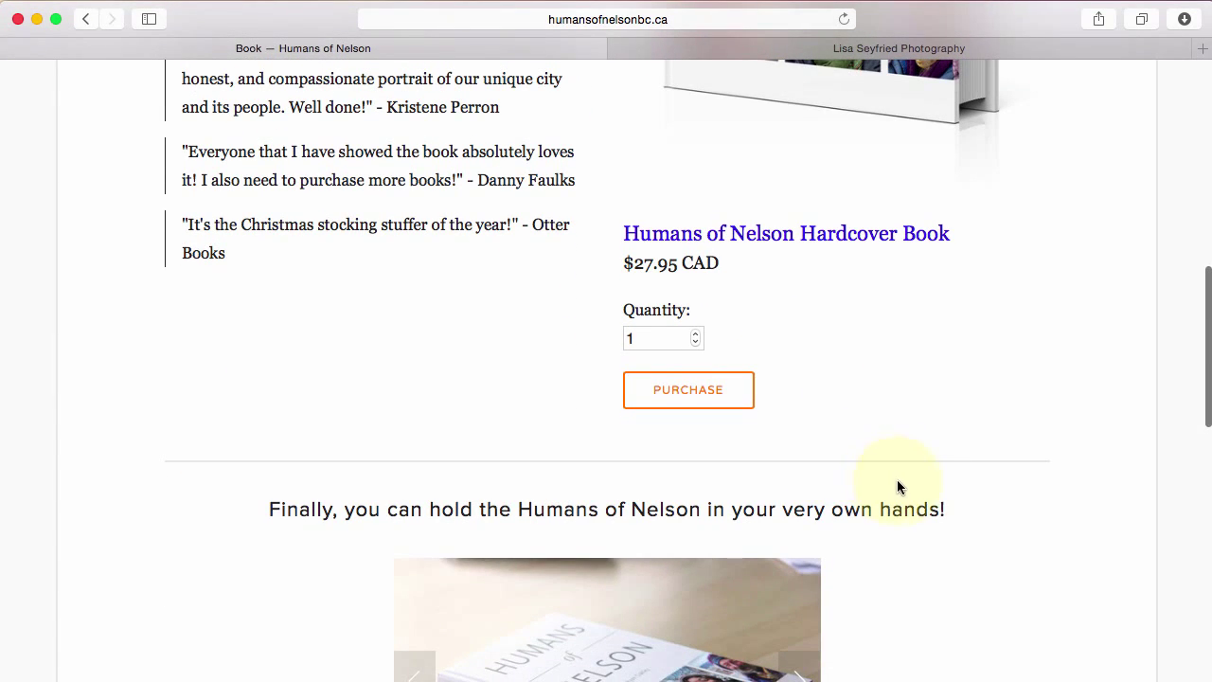
scroll(892, 481, down, 4)
scroll(900, 487, down, 10)
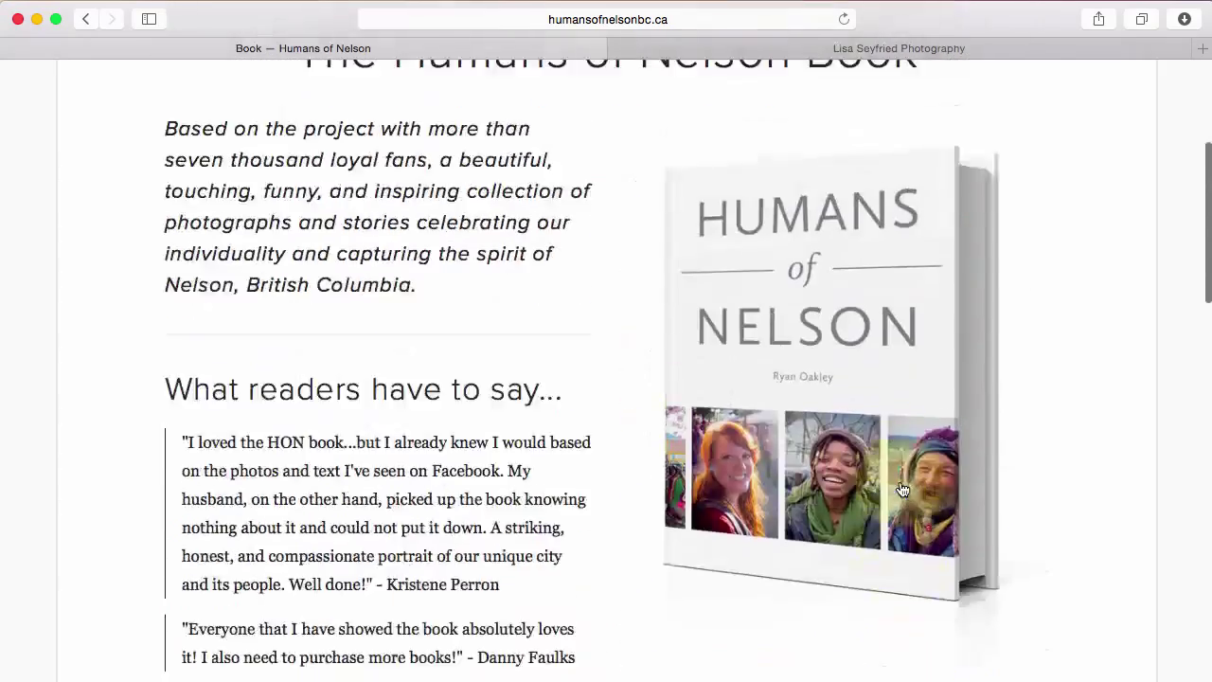
scroll(903, 490, up, 5)
key(super+Tab)
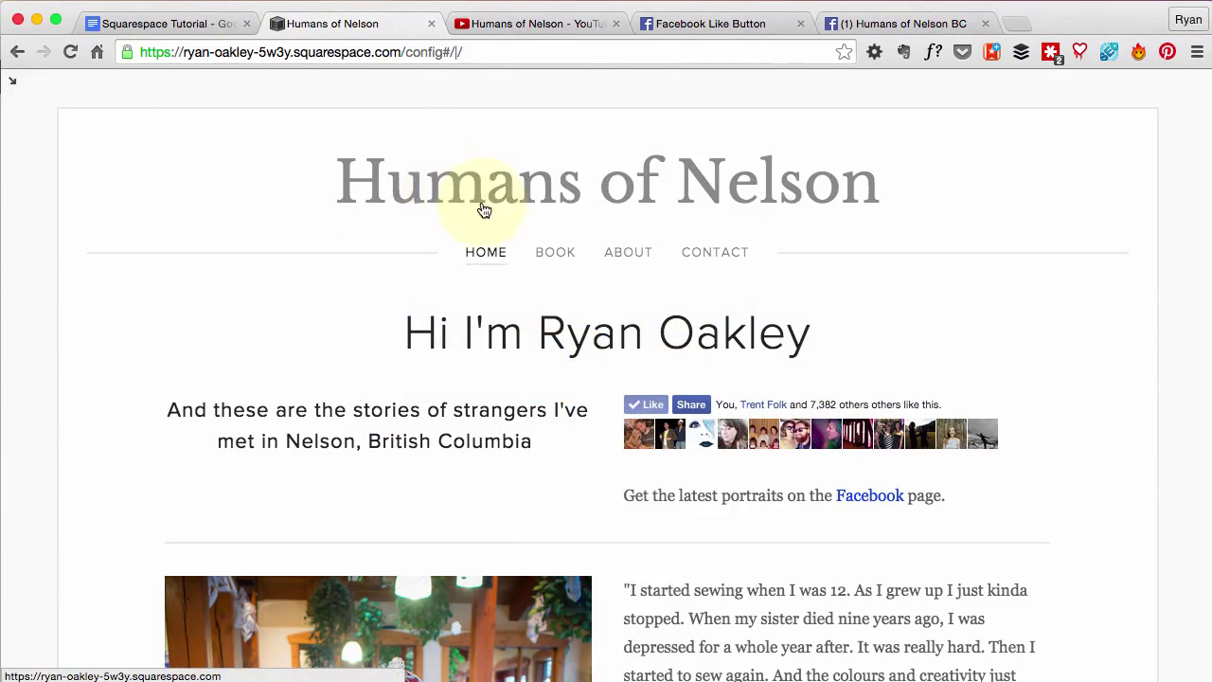
Go through Commerce > Getting Started to reach the empty New Products list
click(17, 84)
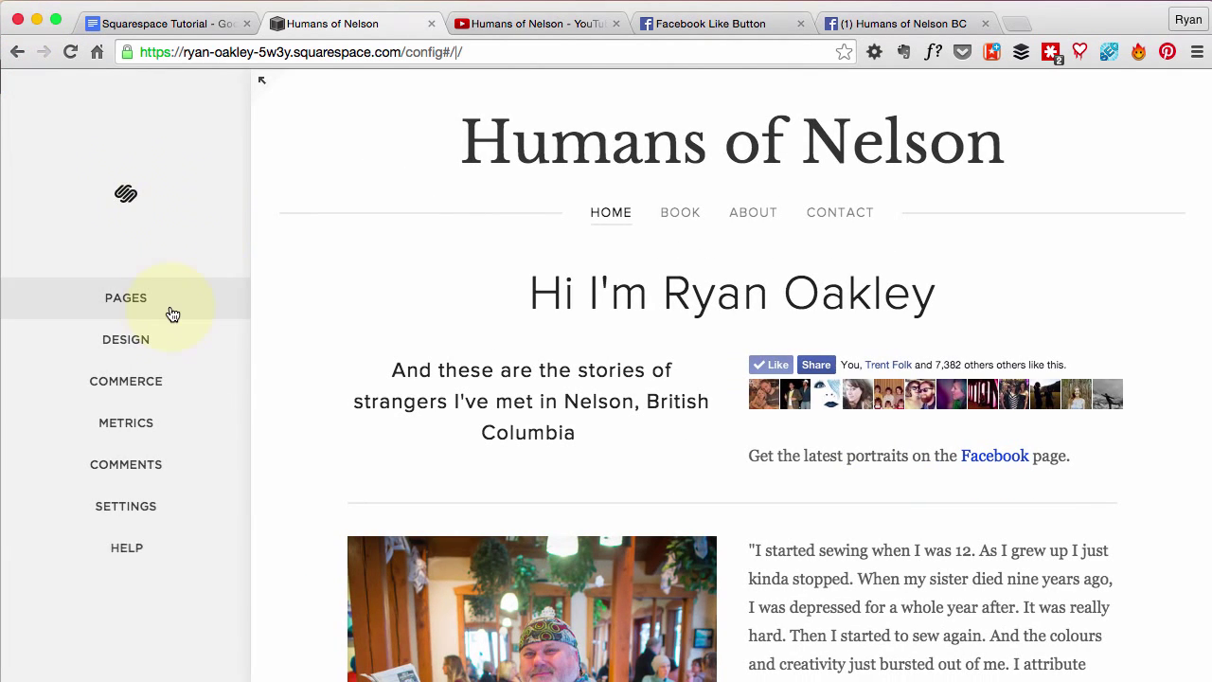
click(154, 383)
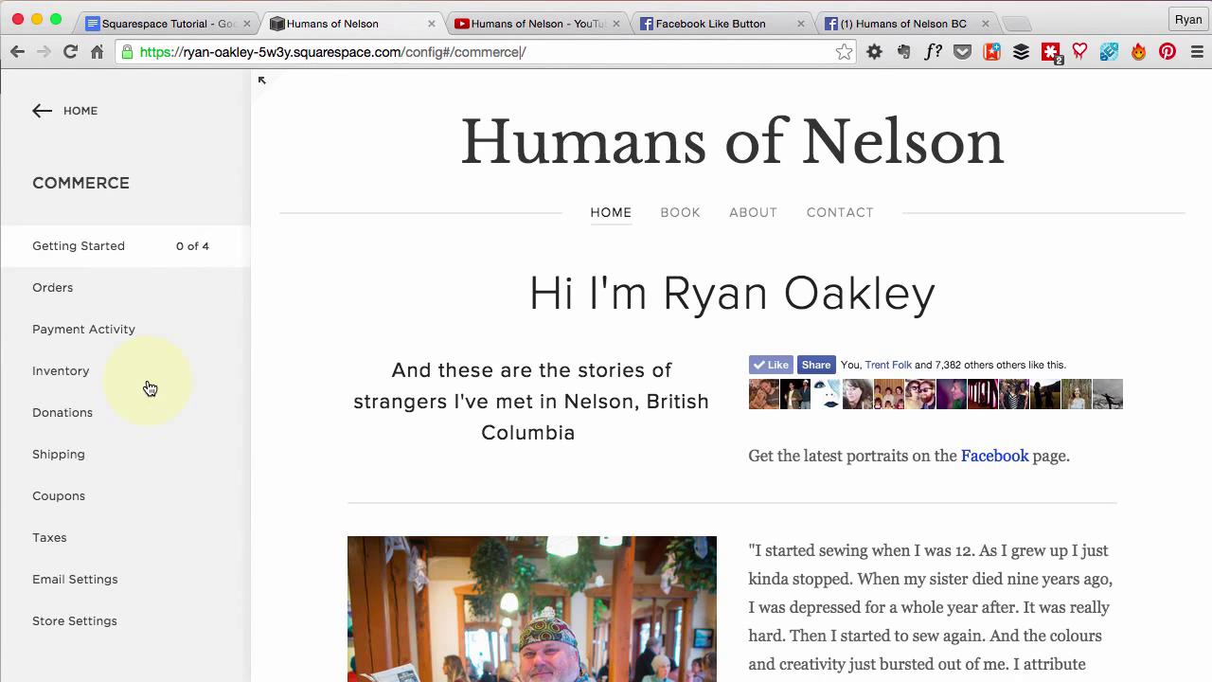
click(111, 246)
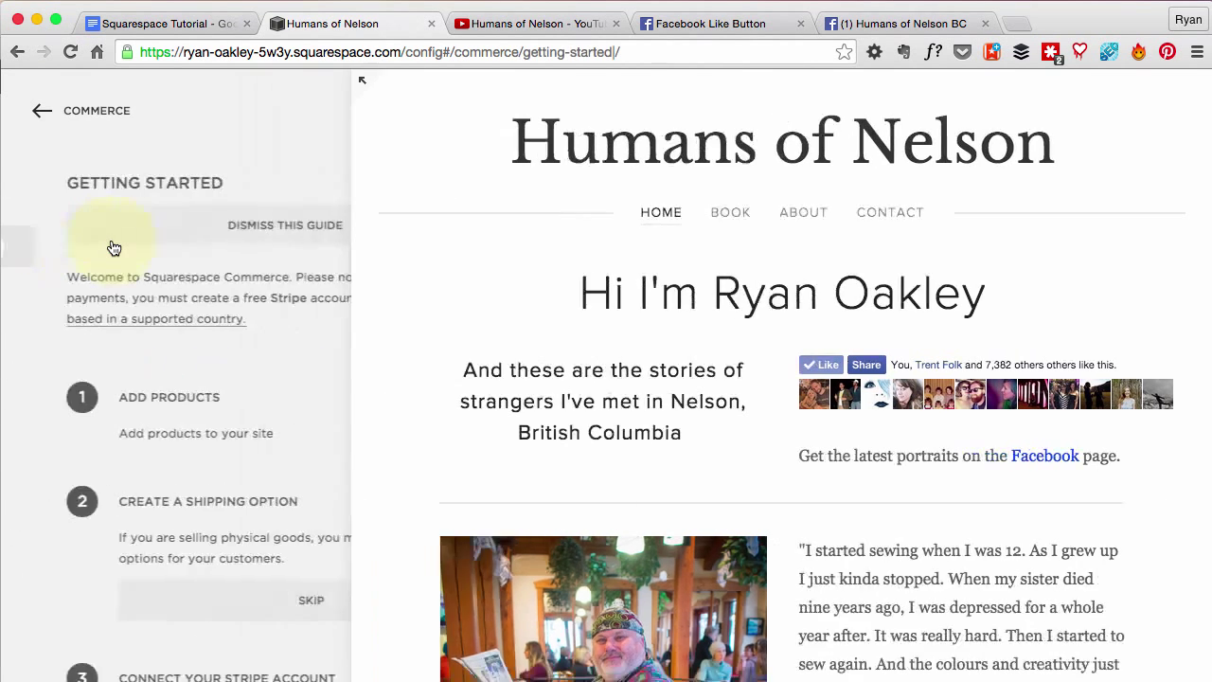
scroll(370, 343, down, 2)
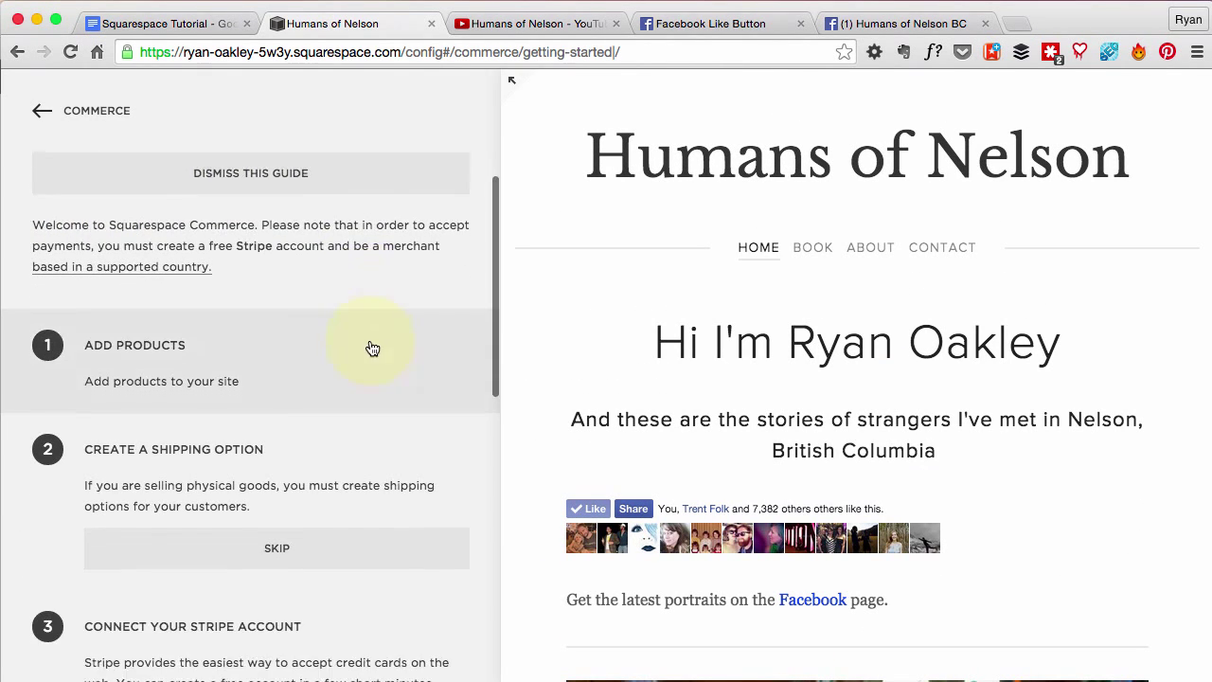
click(149, 346)
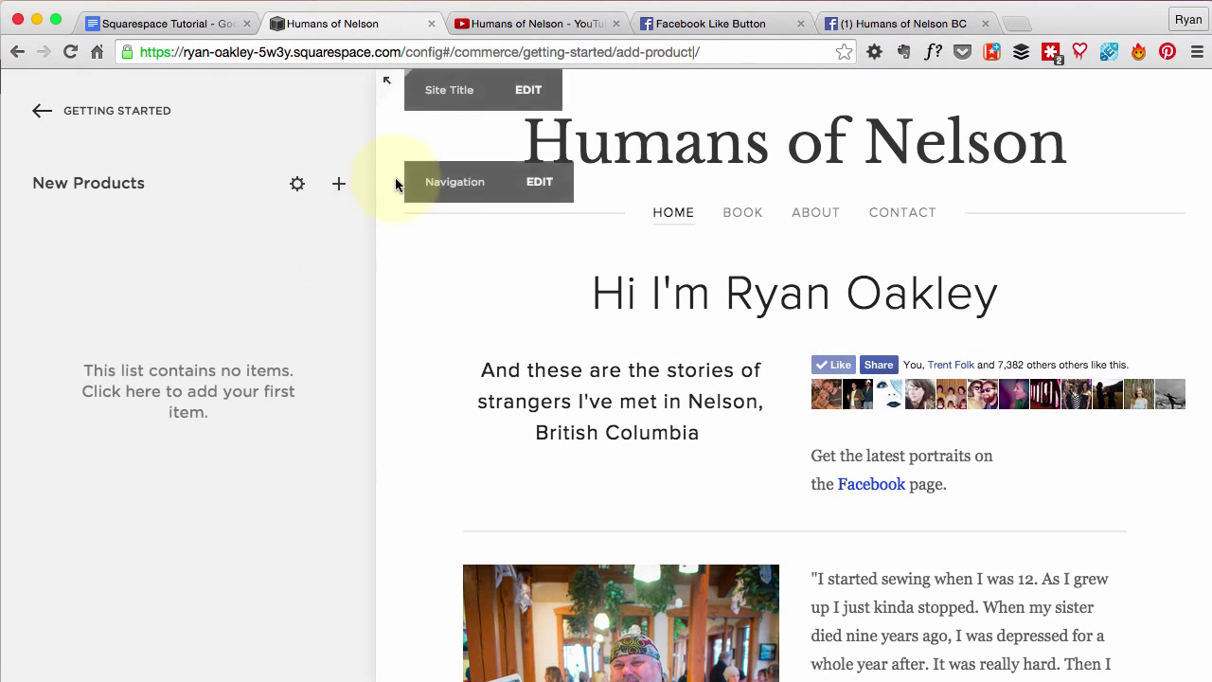
Create a new Physical product and begin uploading its image
click(338, 183)
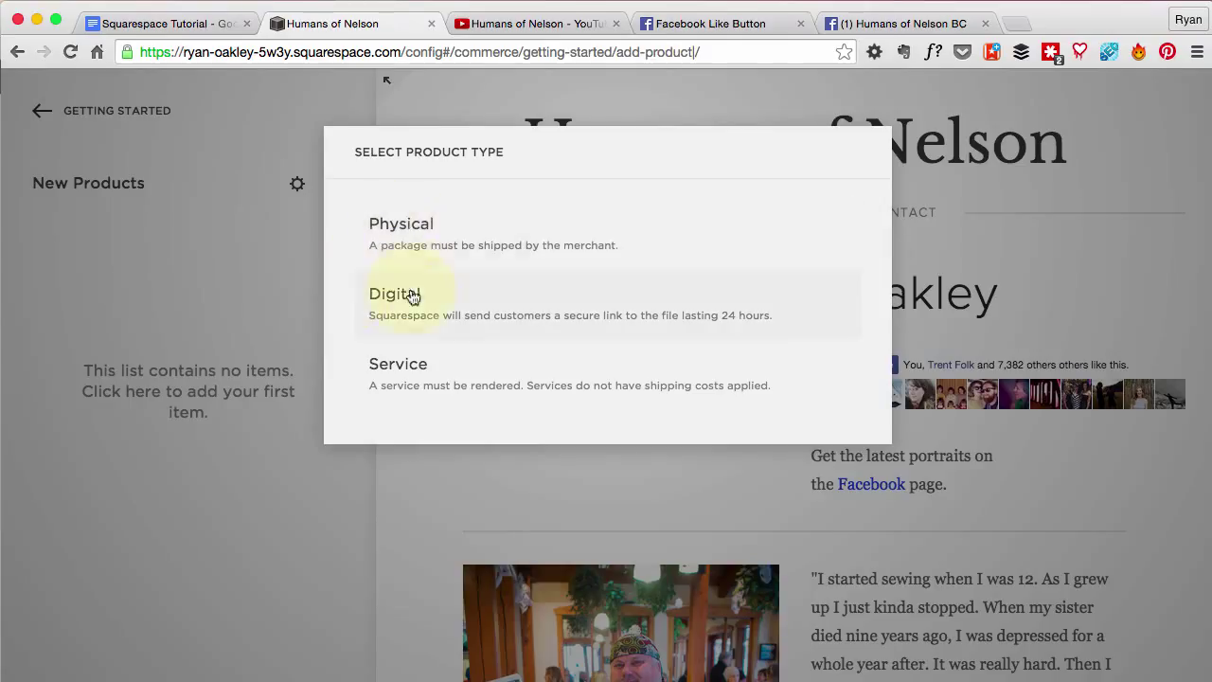
click(413, 232)
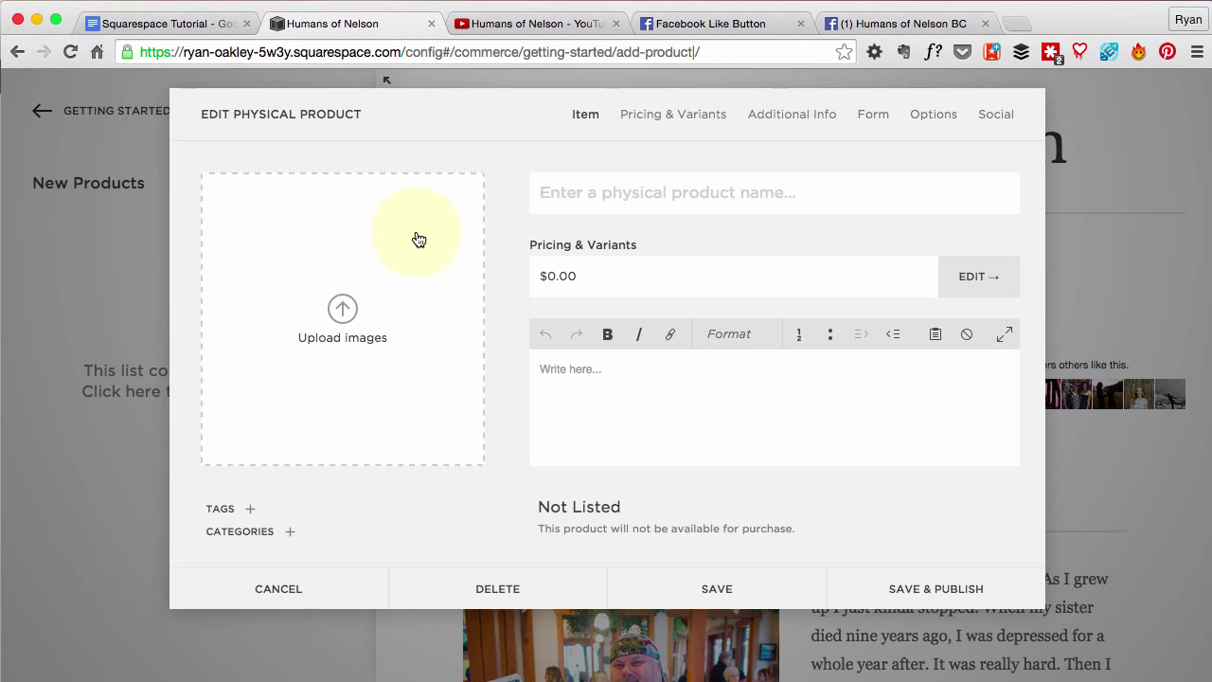
click(344, 307)
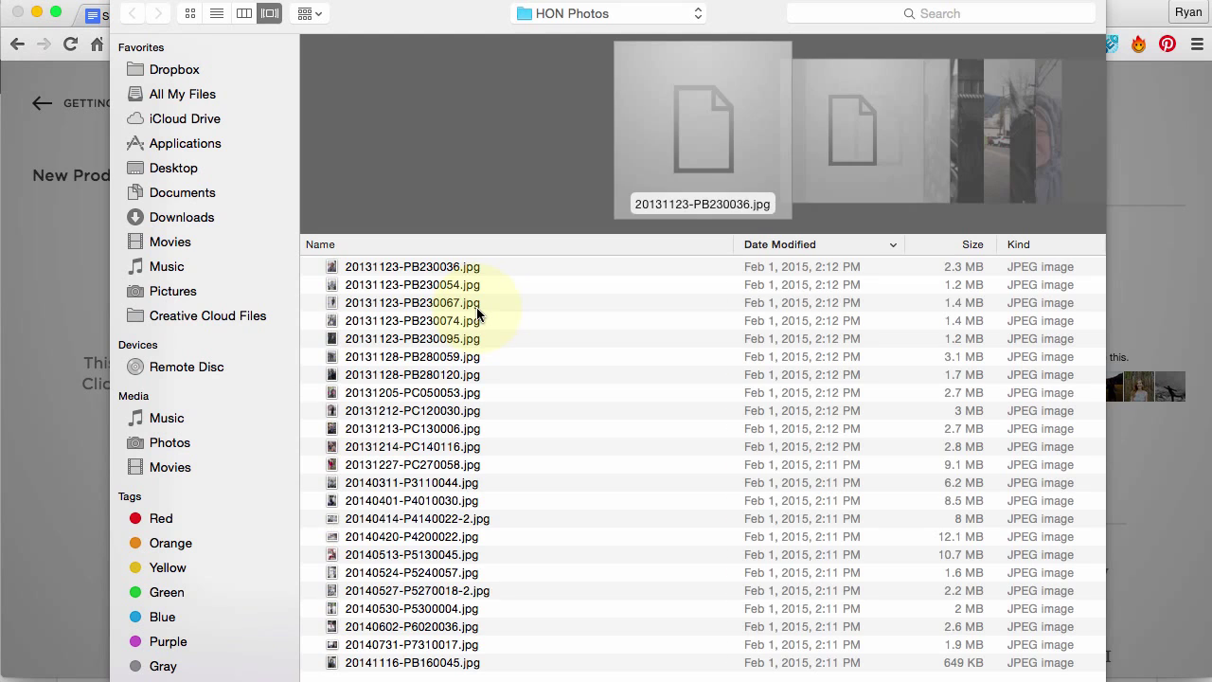
Pick HofN-fake-cover-v5.jpg from Dropbox's !!SS HON TUTORIAL folder as the product image
click(174, 72)
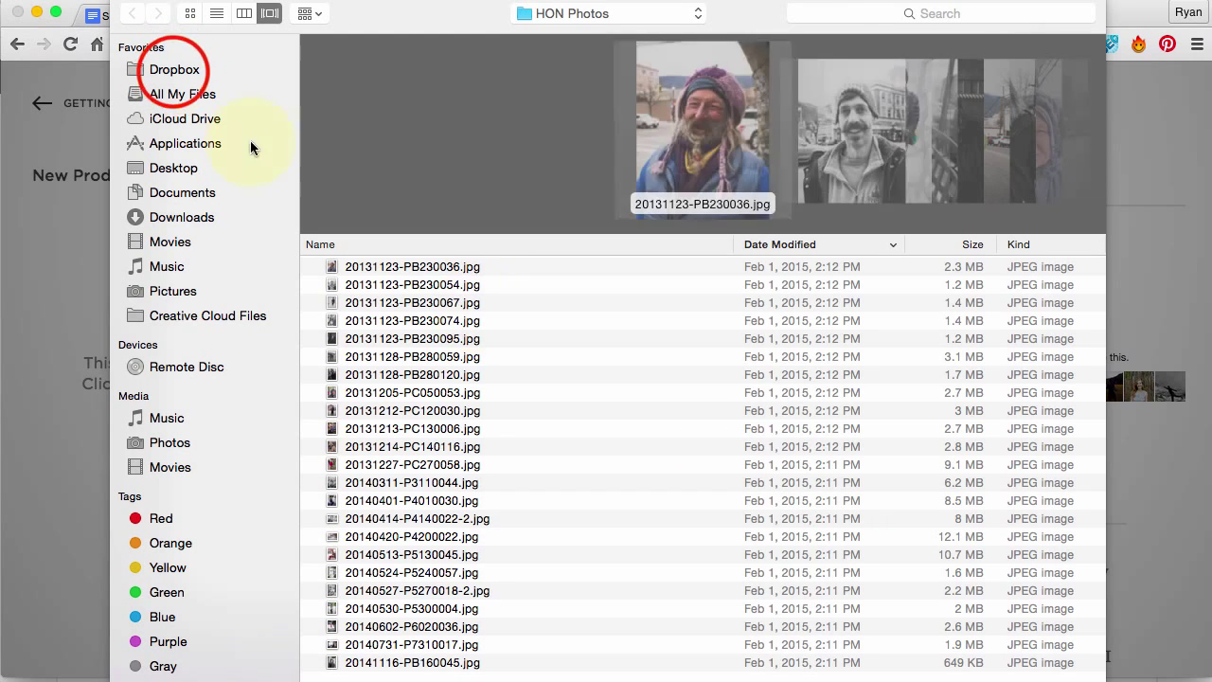
click(387, 271)
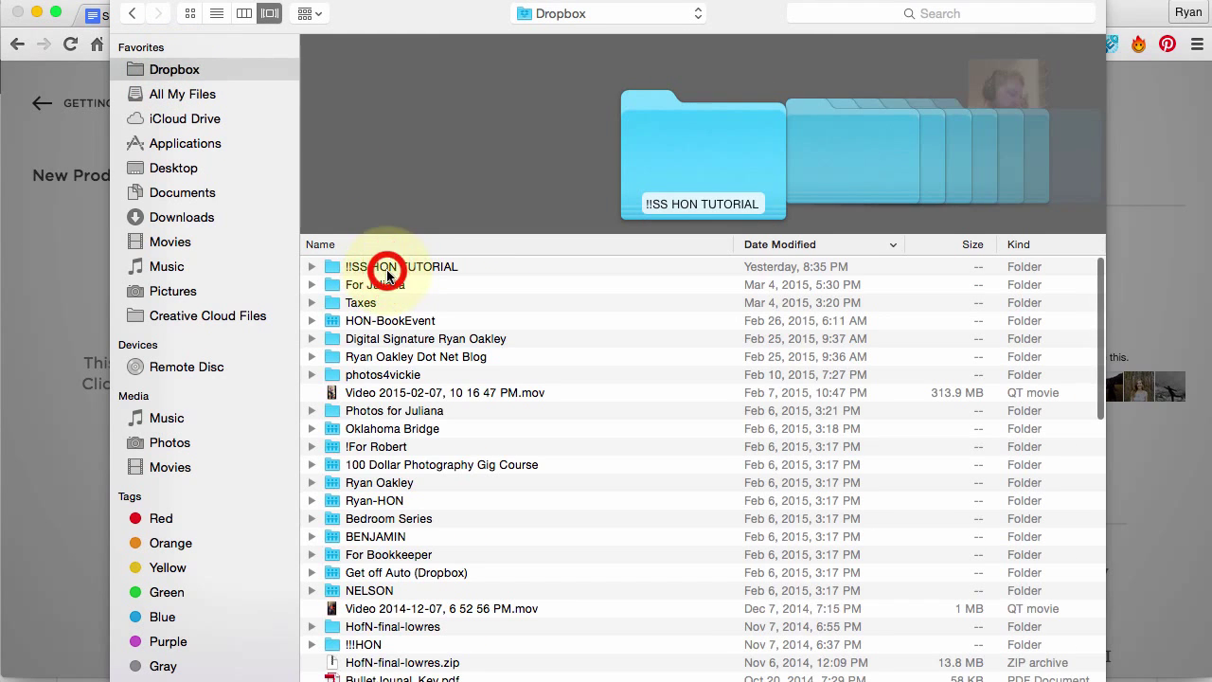
double_click(387, 270)
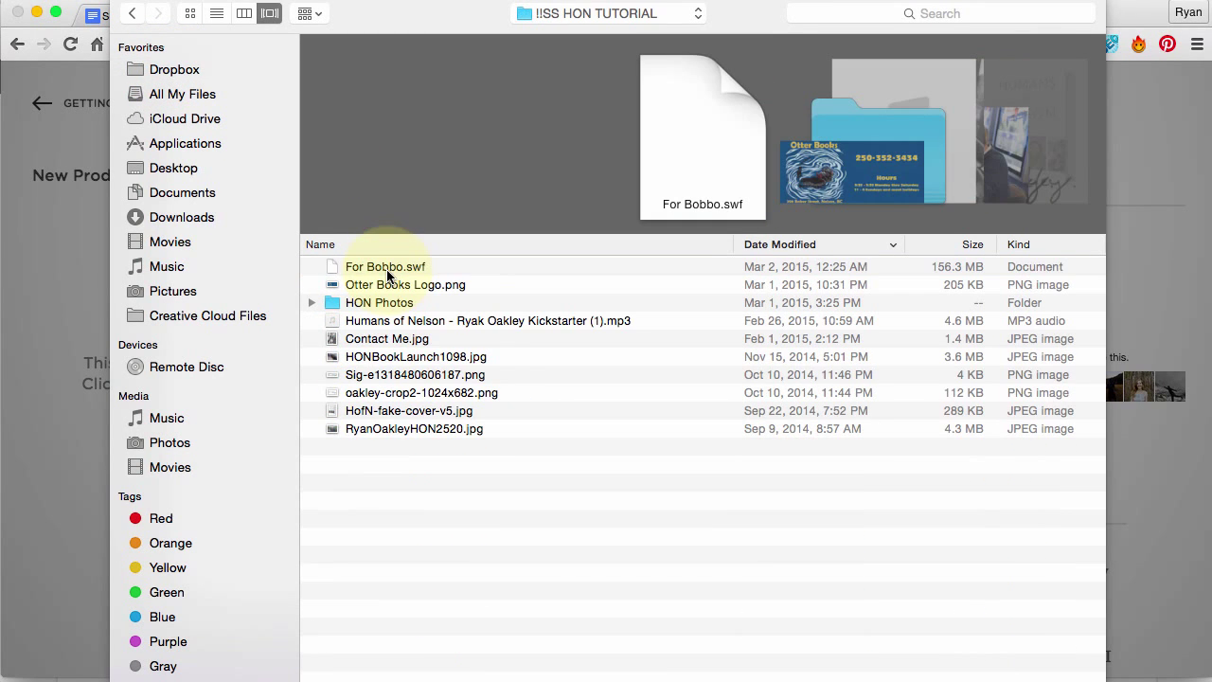
click(388, 339)
click(399, 322)
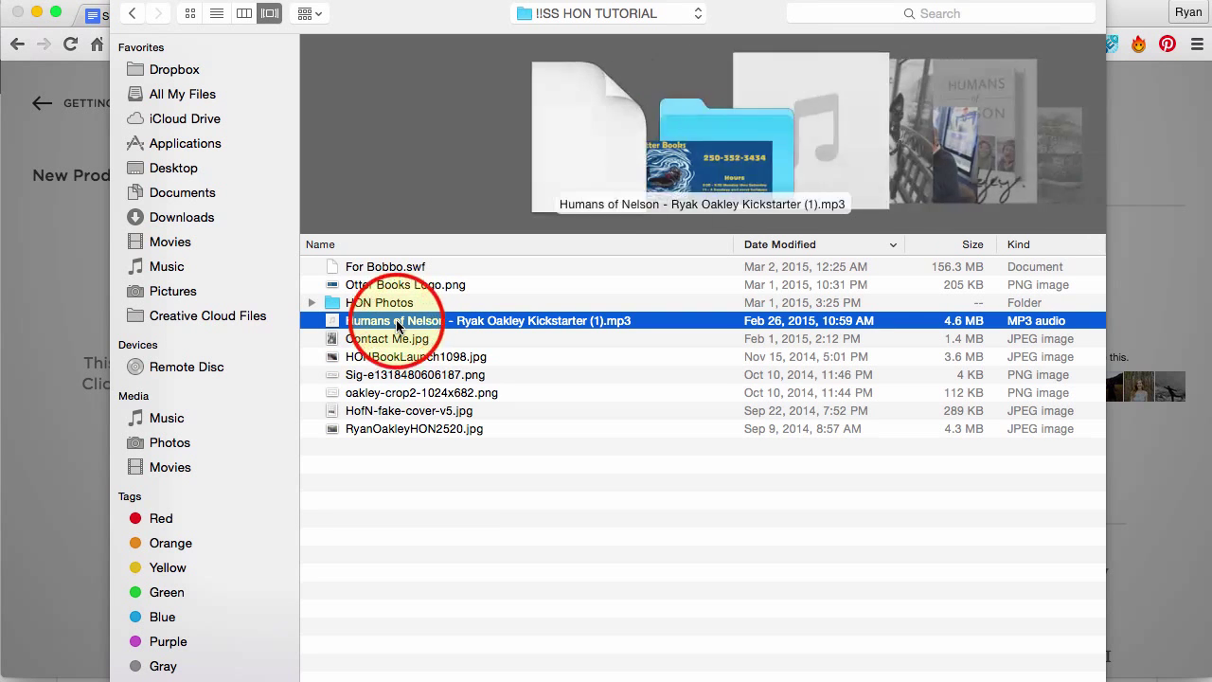
key(Down)
key(Down)
key(Down)
key(Down)
key(Down)
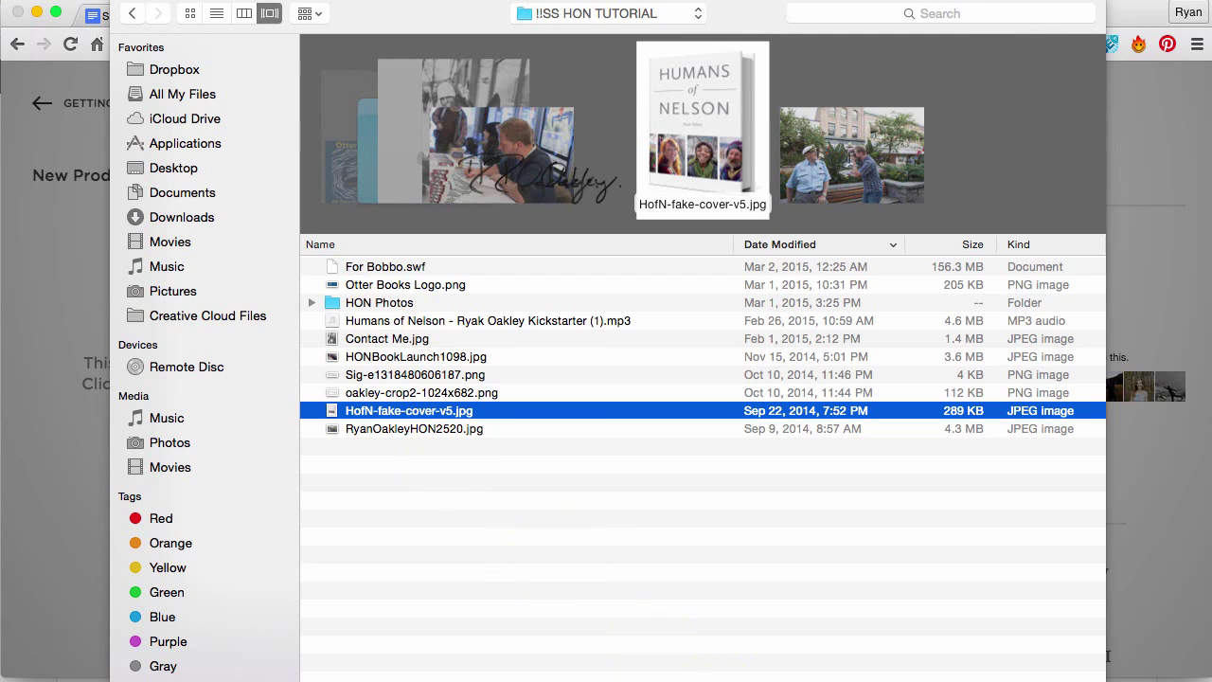
key(Return)
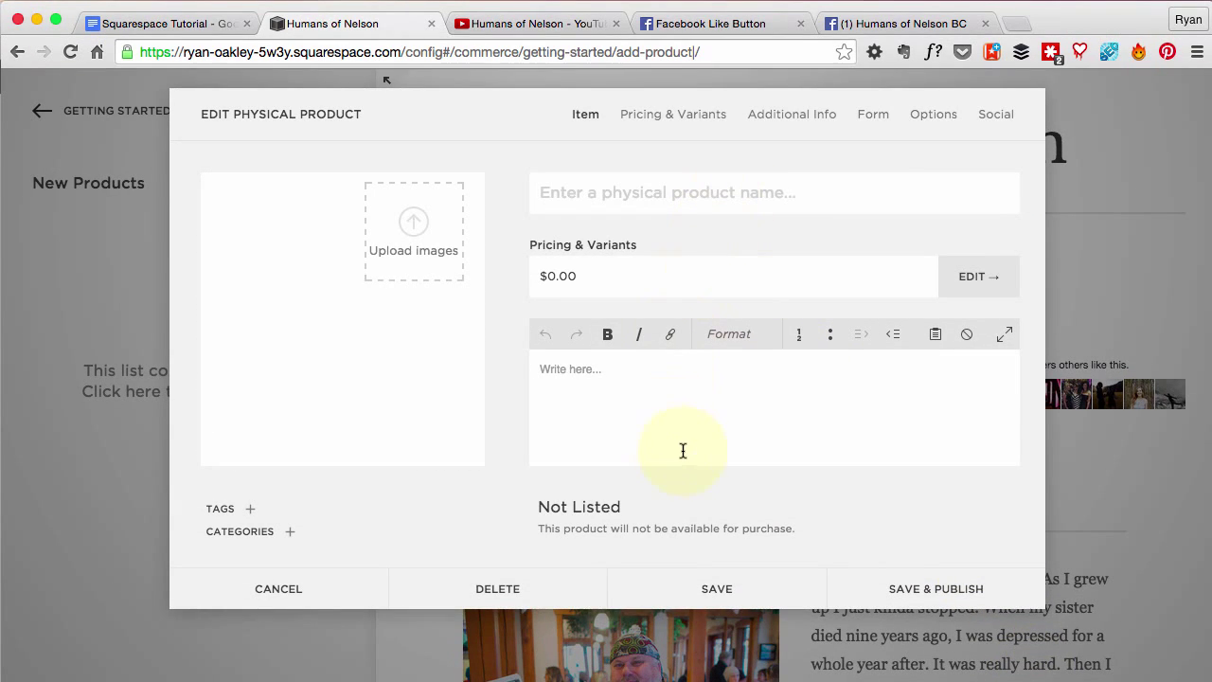
Name the product 'Humans of Nelson Hardcover Book', price it at $27.95 with 1100 in stock
click(633, 194)
text(Hum)
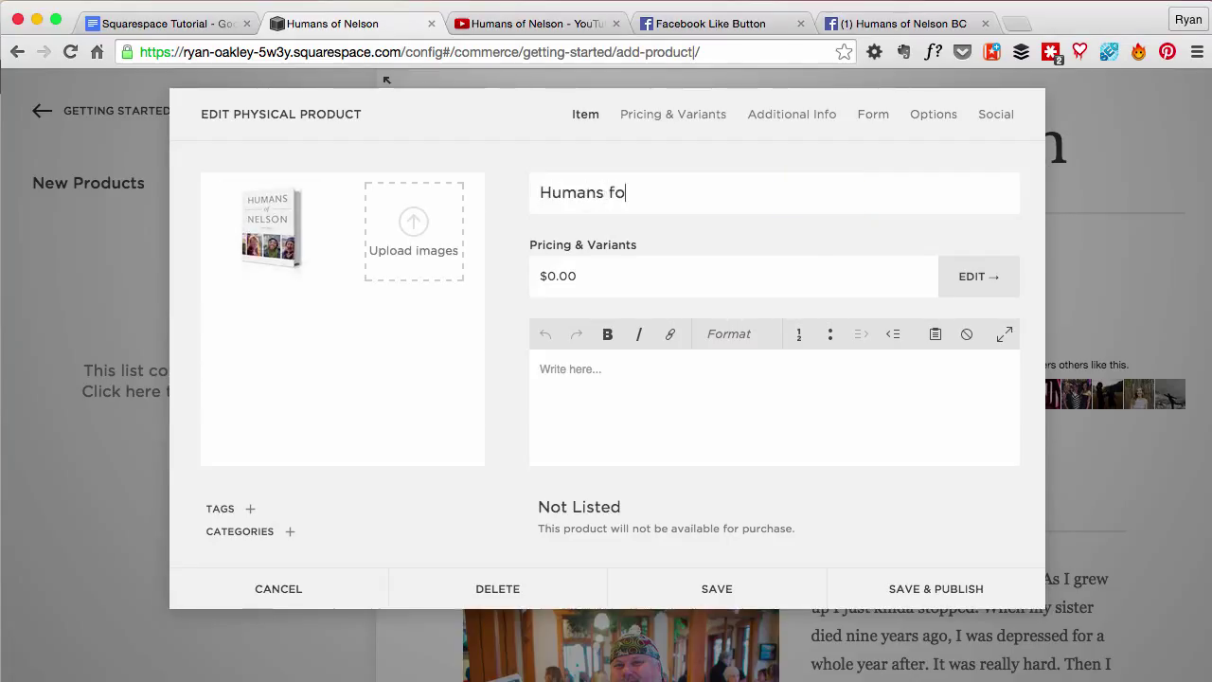
text(ans of Nelson Hardcover Book)
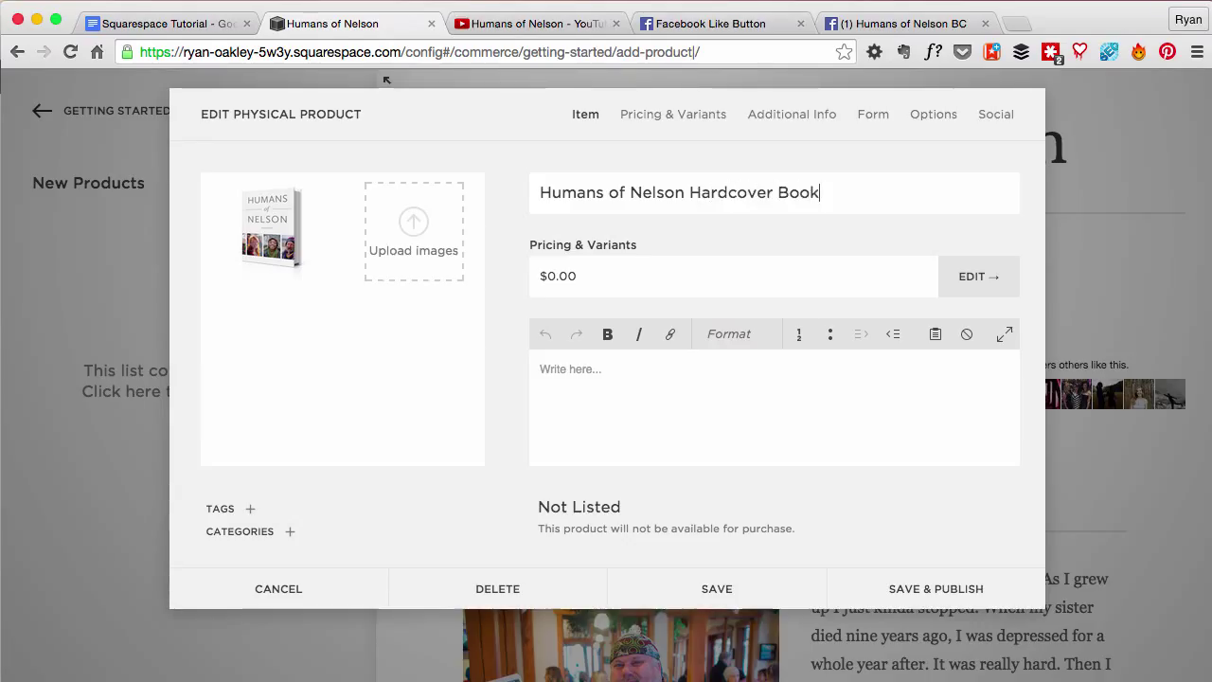
click(625, 275)
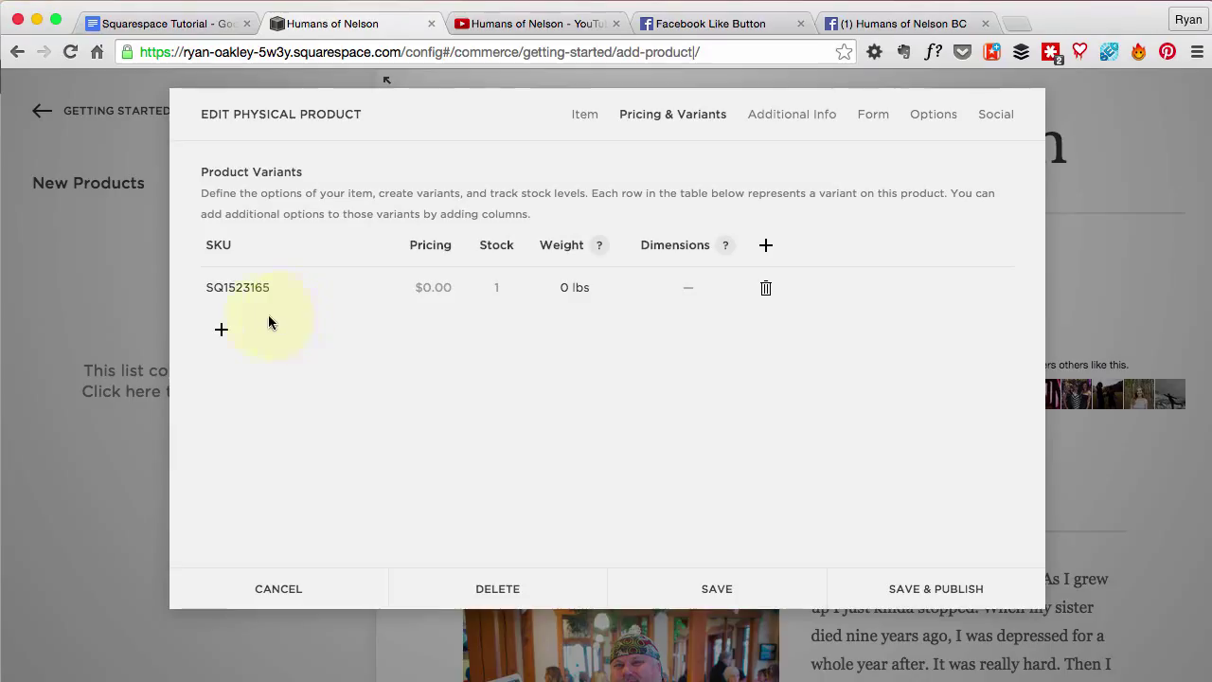
click(426, 290)
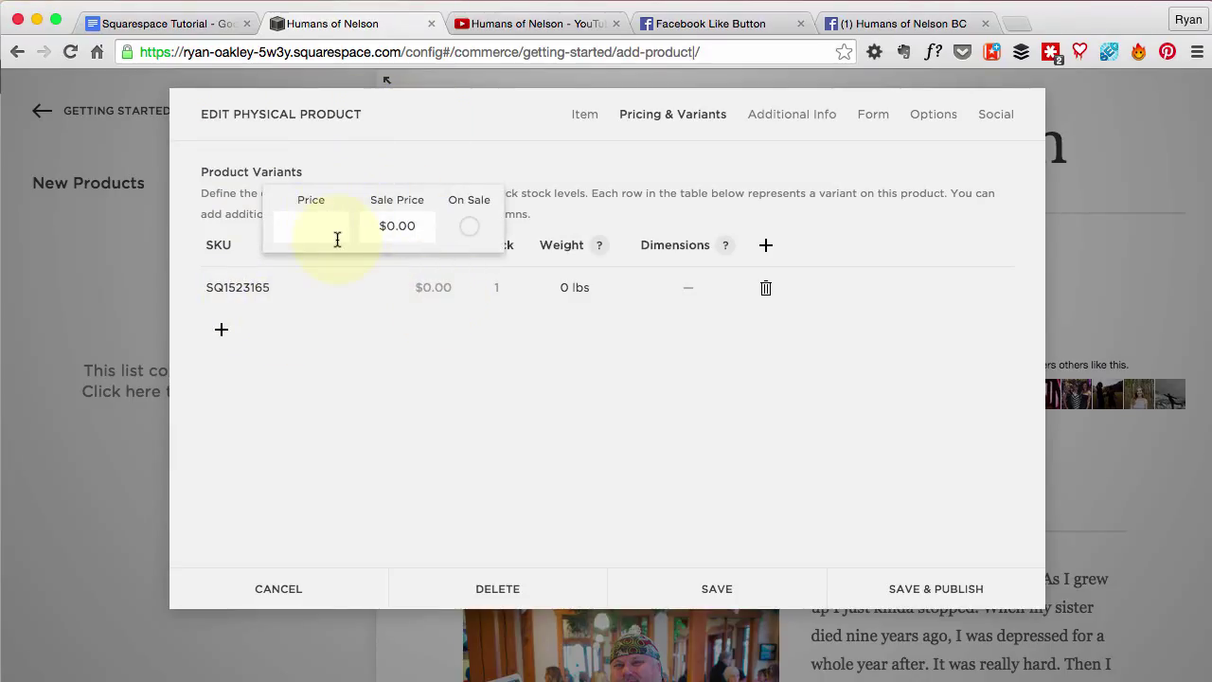
text(27.95)
click(495, 391)
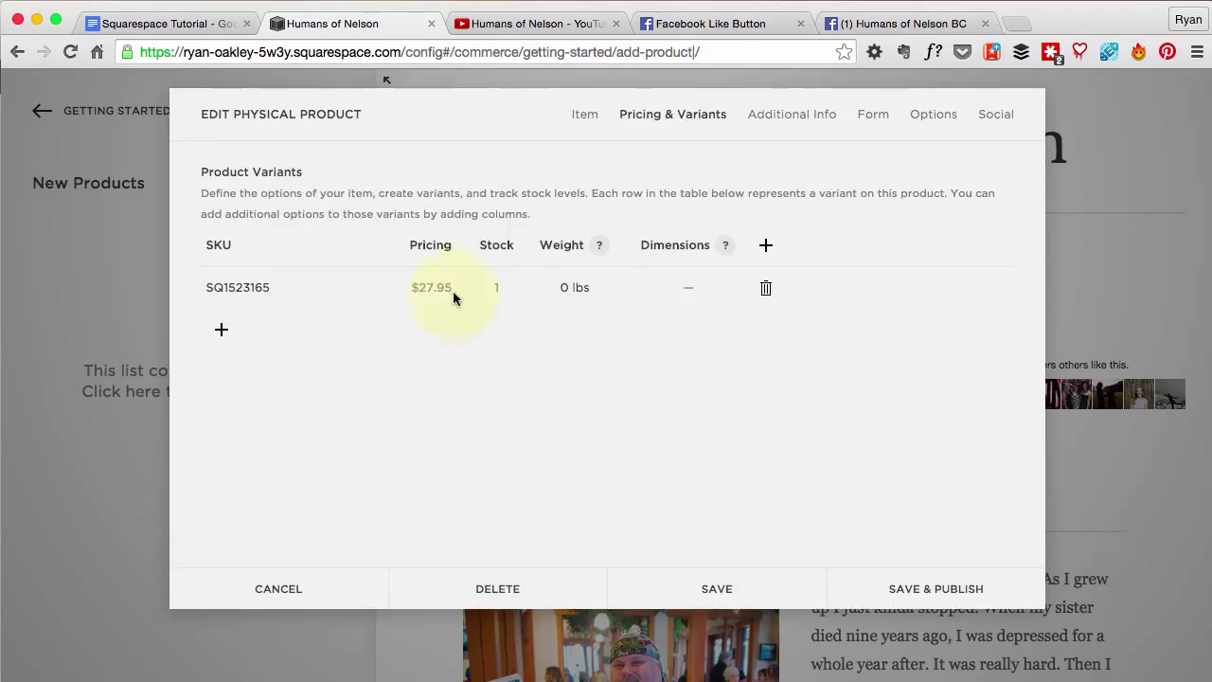
click(507, 290)
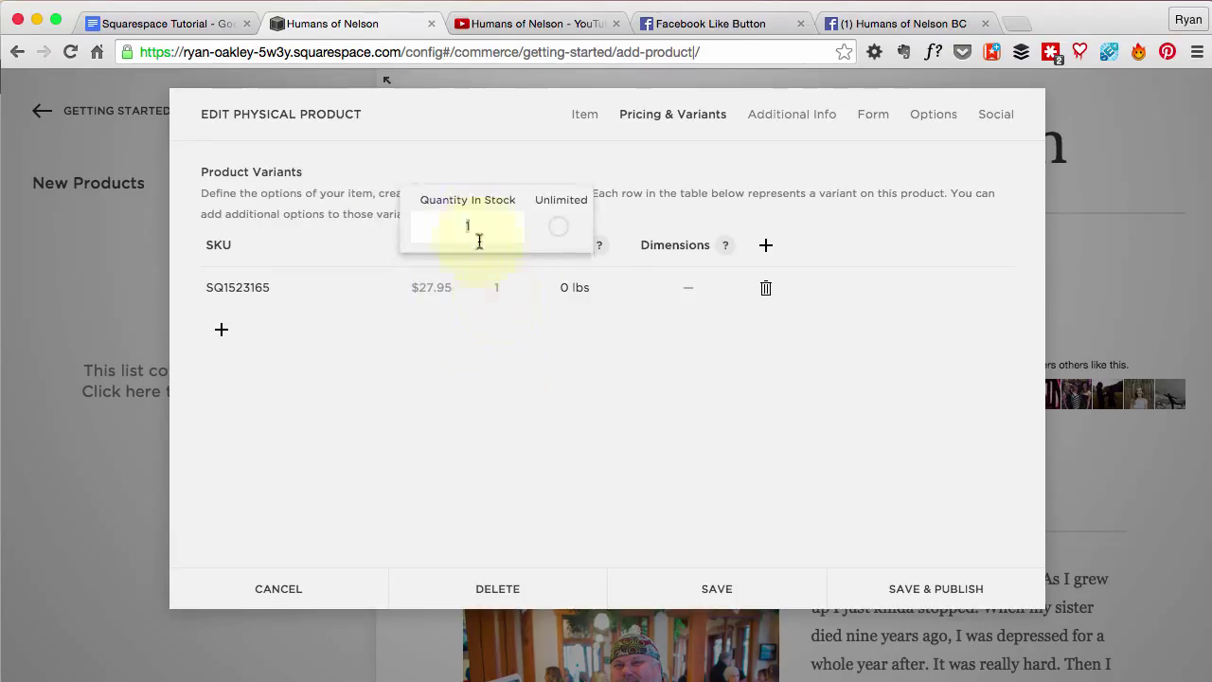
text(1100)
click(563, 362)
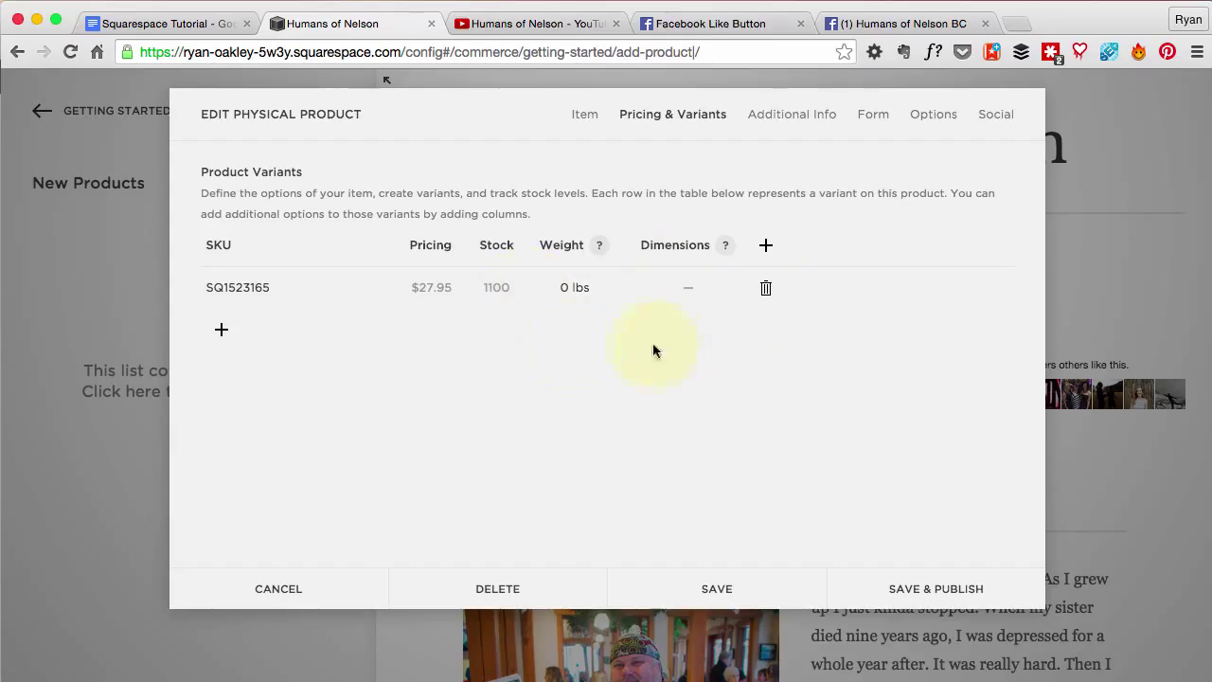
click(575, 116)
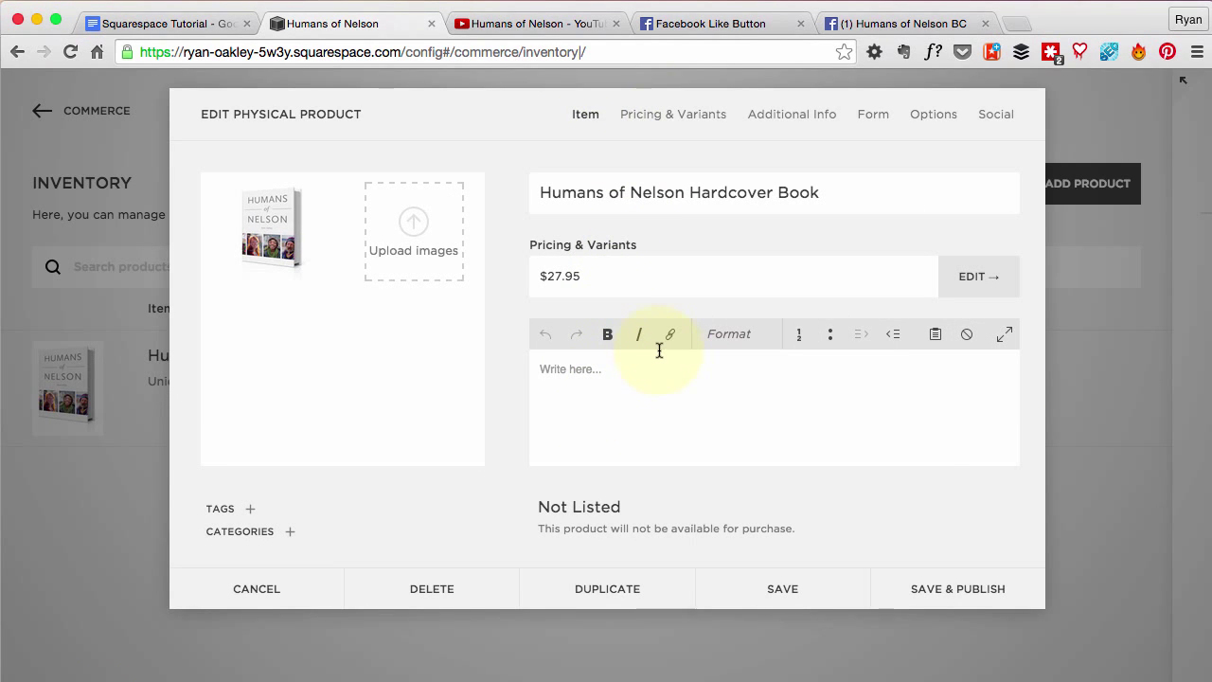
Save and publish the hardcover book product and return to Commerce Getting Started
click(944, 587)
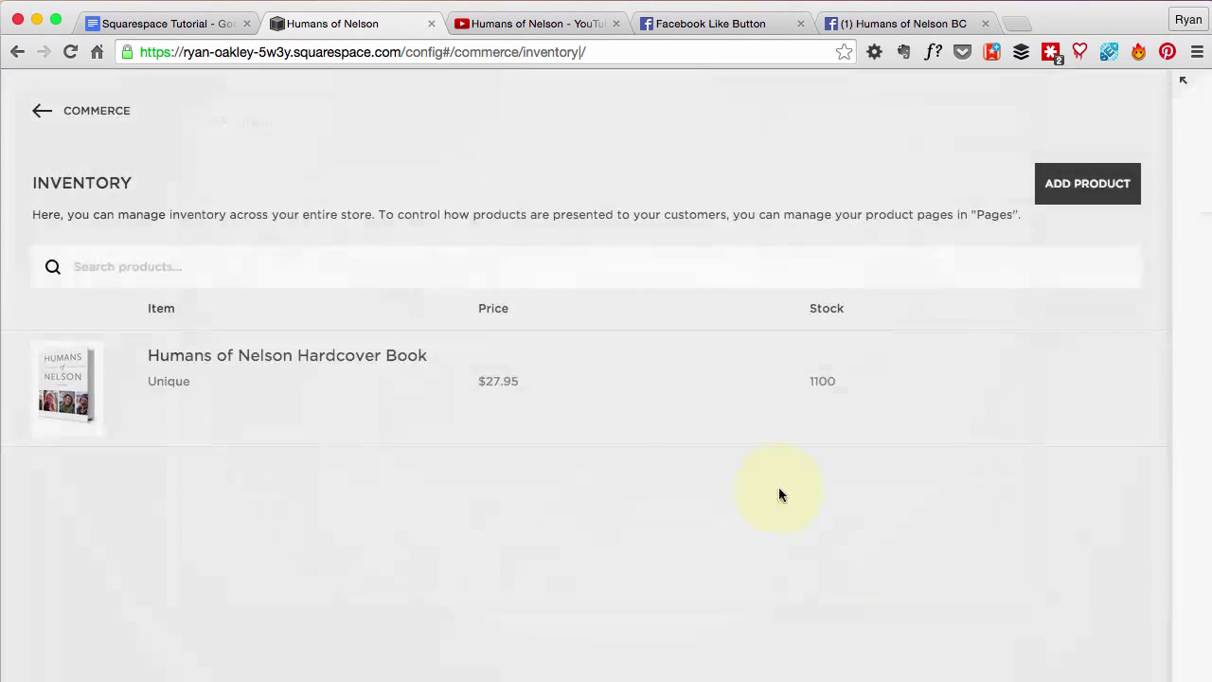
click(99, 114)
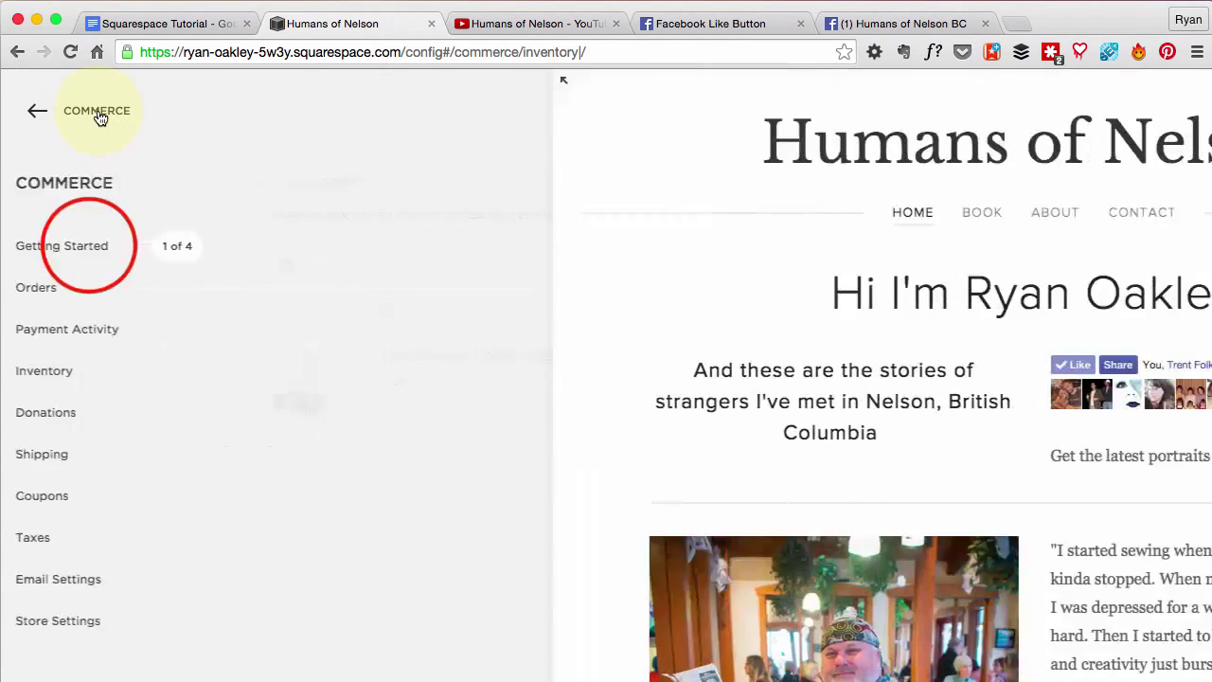
click(90, 248)
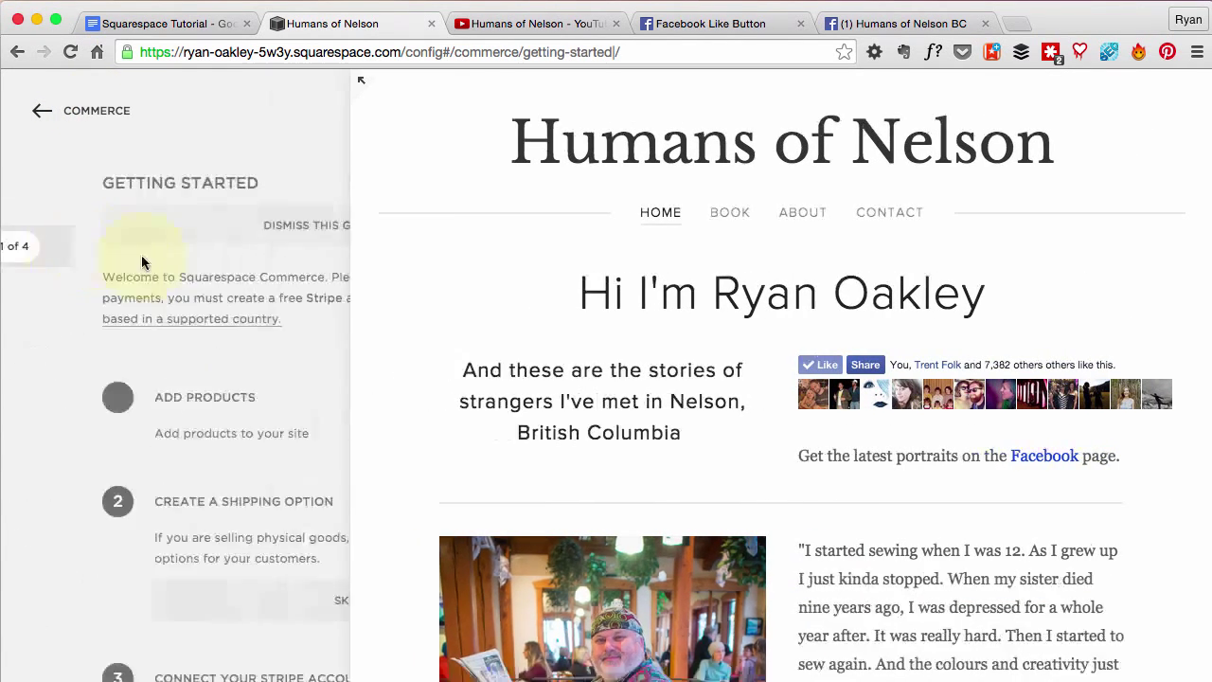
Start a new Flat Rate shipping option from the Create a Shipping Option step
scroll(325, 476, down, 3)
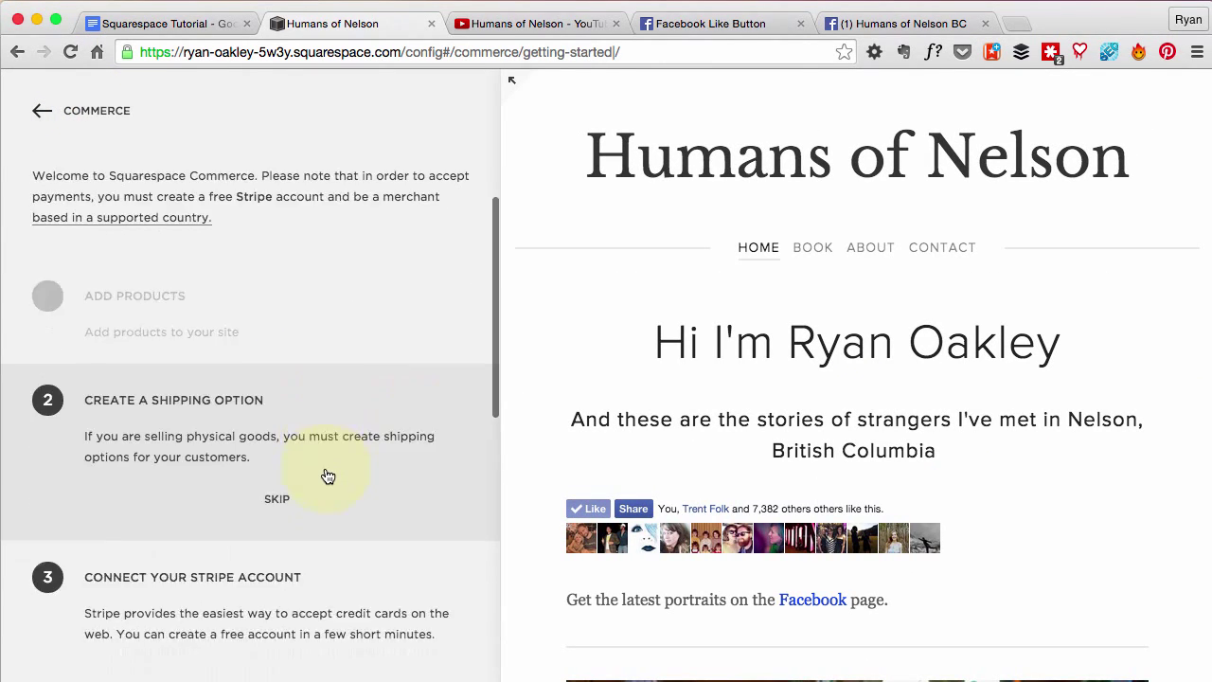
click(196, 435)
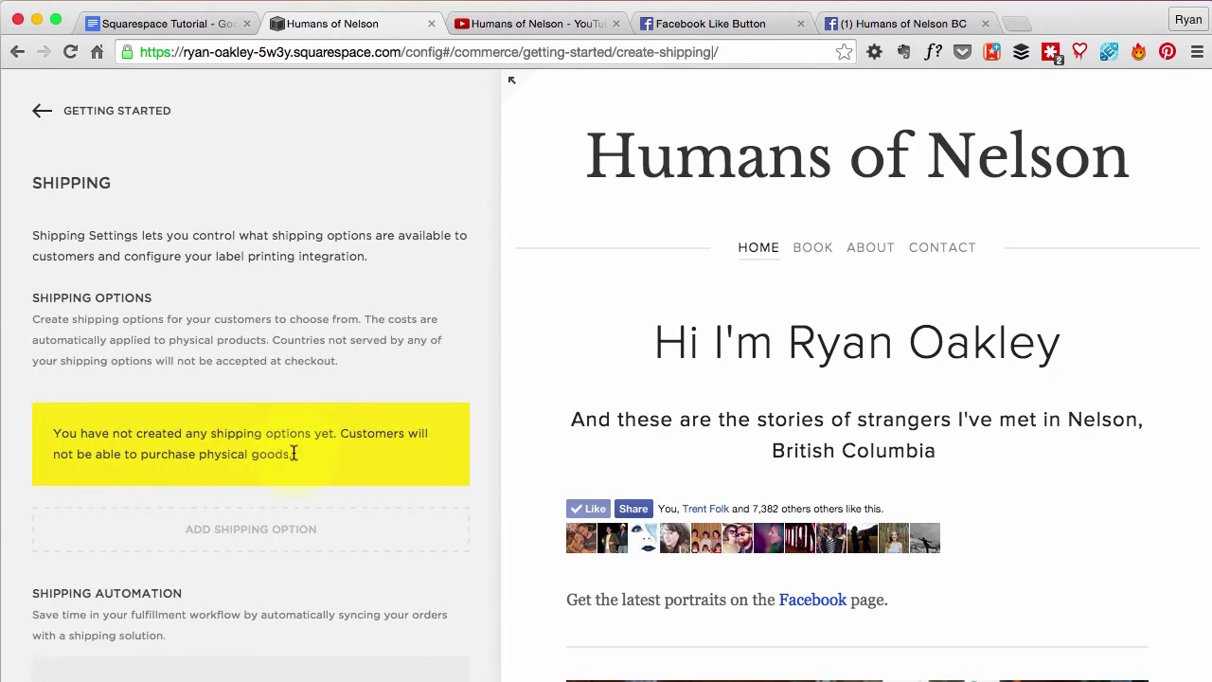
scroll(313, 455, down, 3)
click(244, 436)
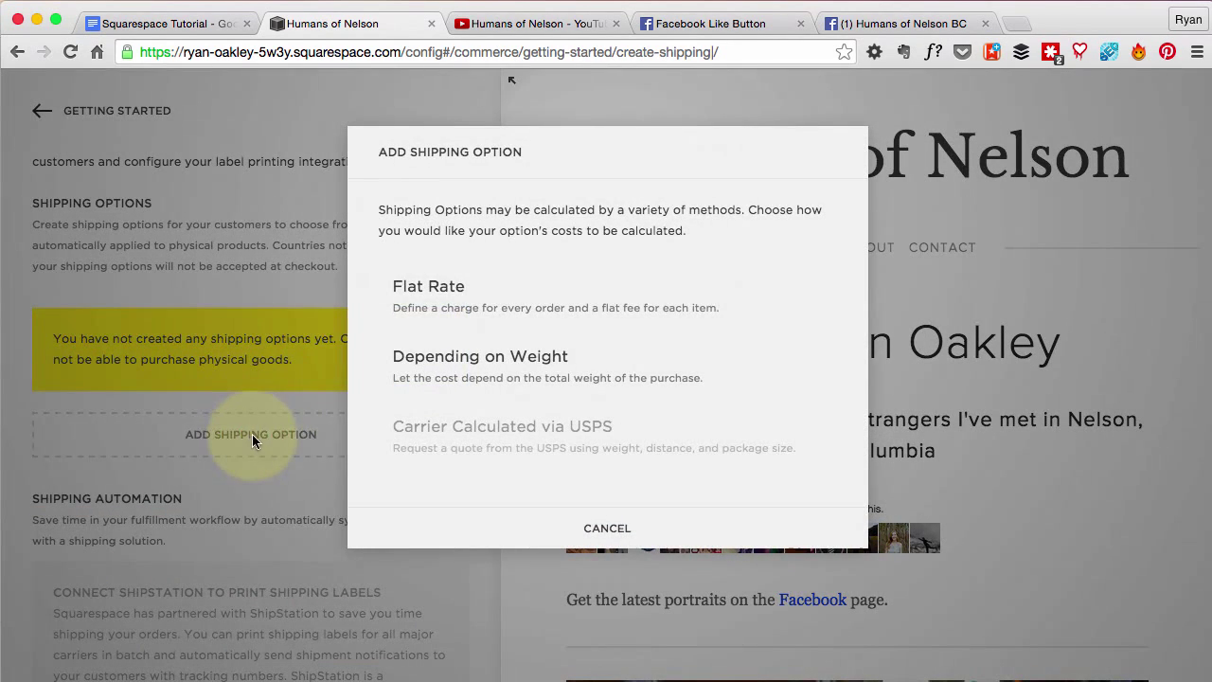
click(421, 293)
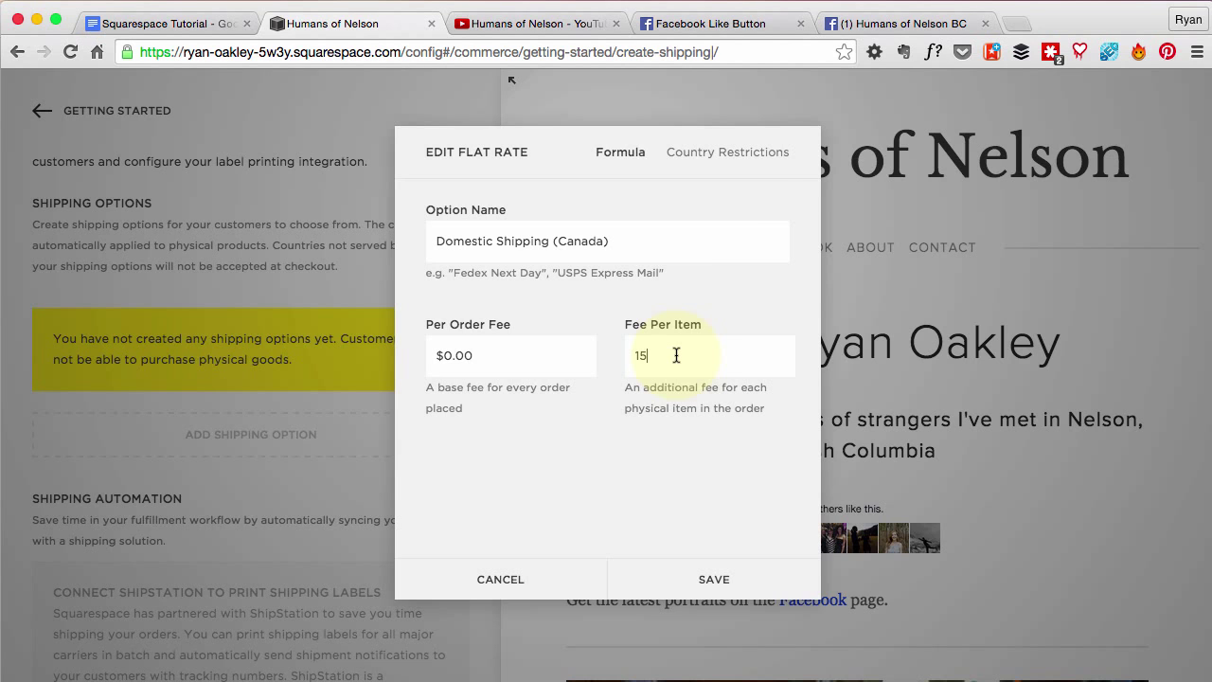
Restrict the Domestic Shipping (Canada) rate to Canada only, removing United States
click(734, 155)
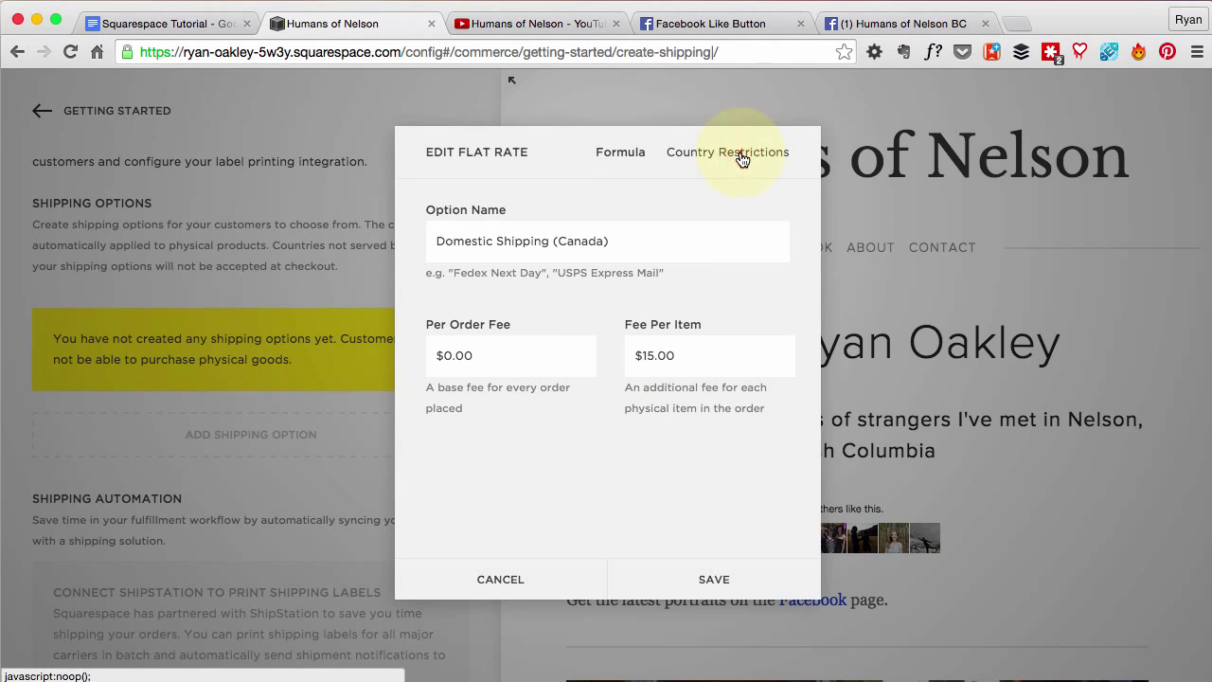
click(439, 421)
click(478, 386)
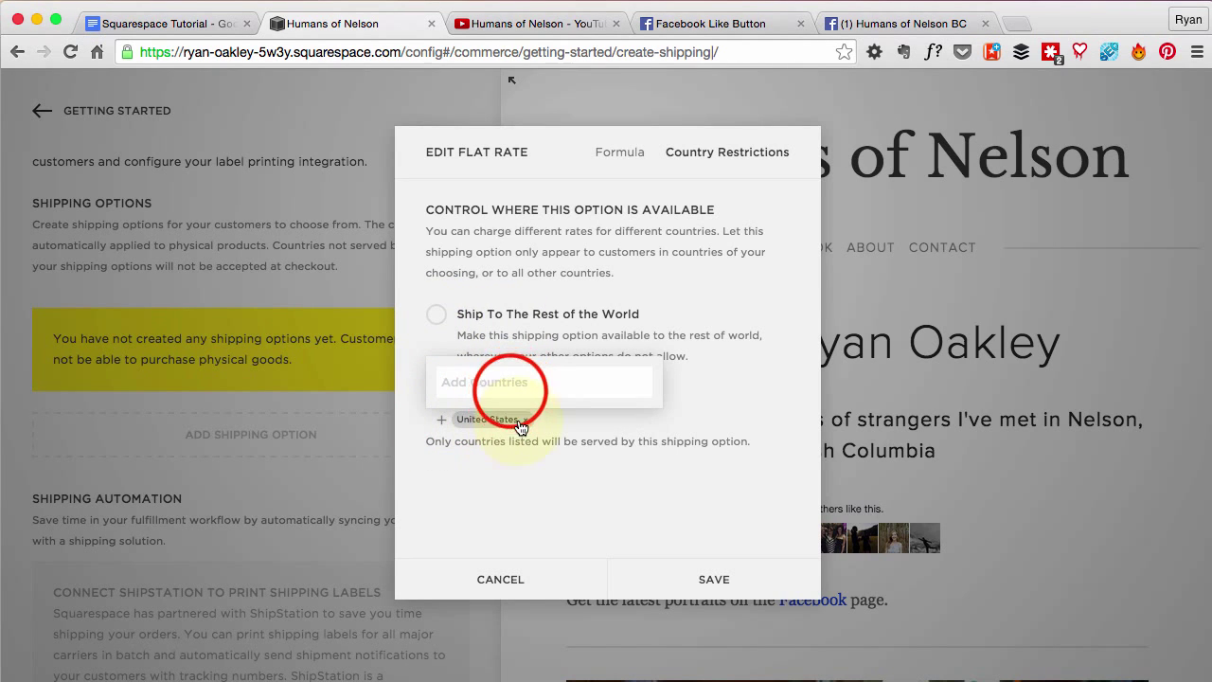
text(canada)
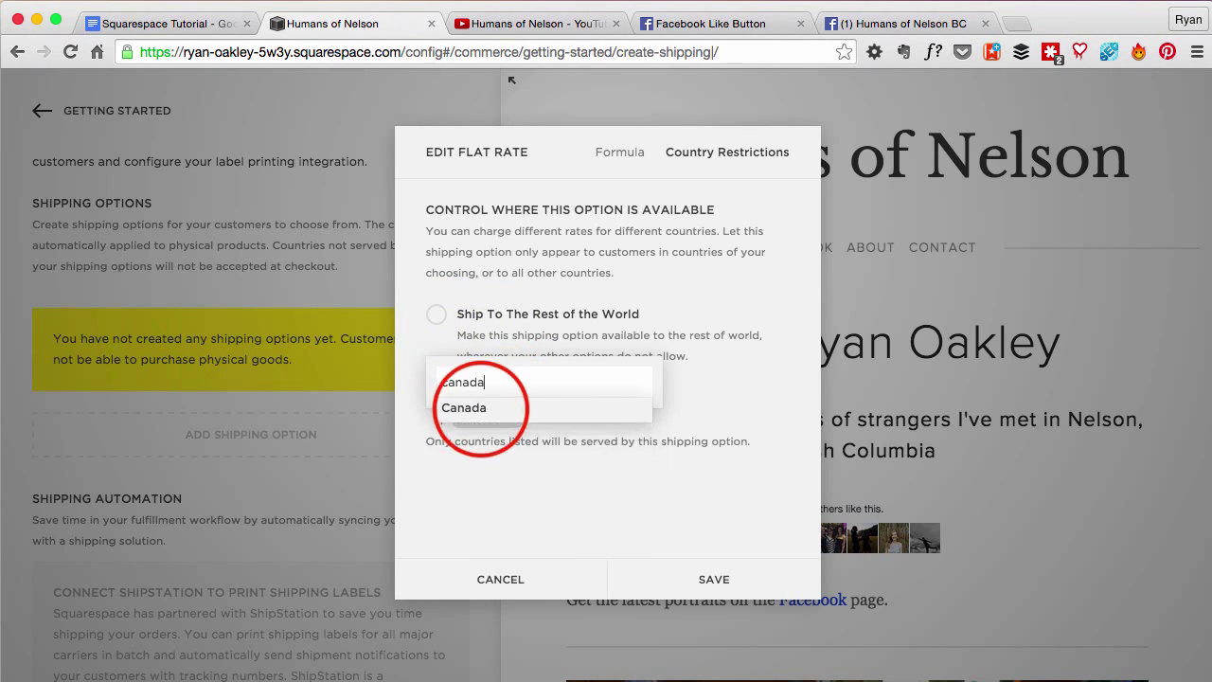
click(481, 414)
click(482, 417)
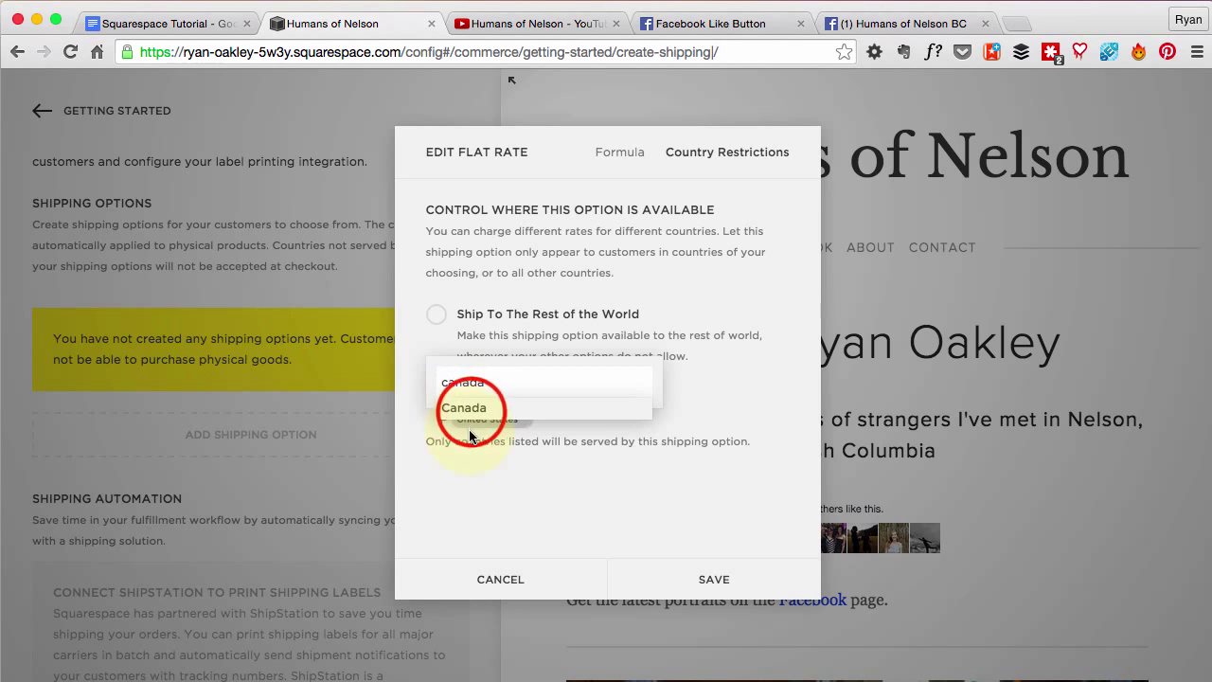
click(525, 462)
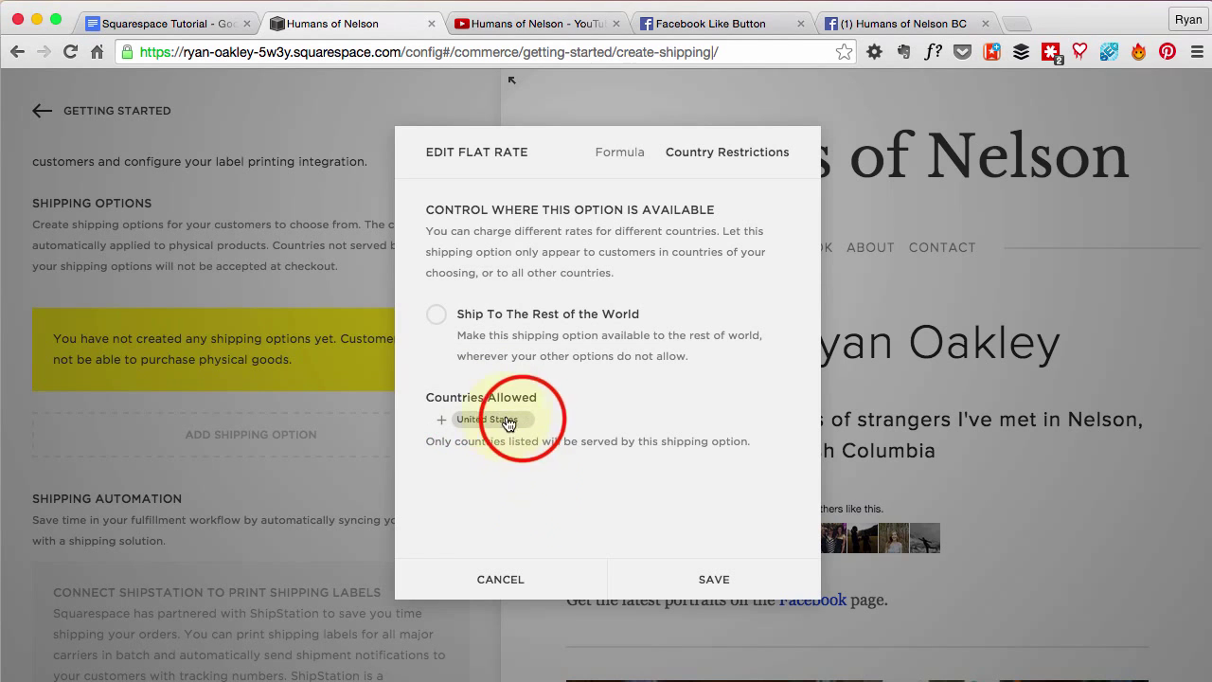
click(493, 419)
click(527, 419)
click(468, 398)
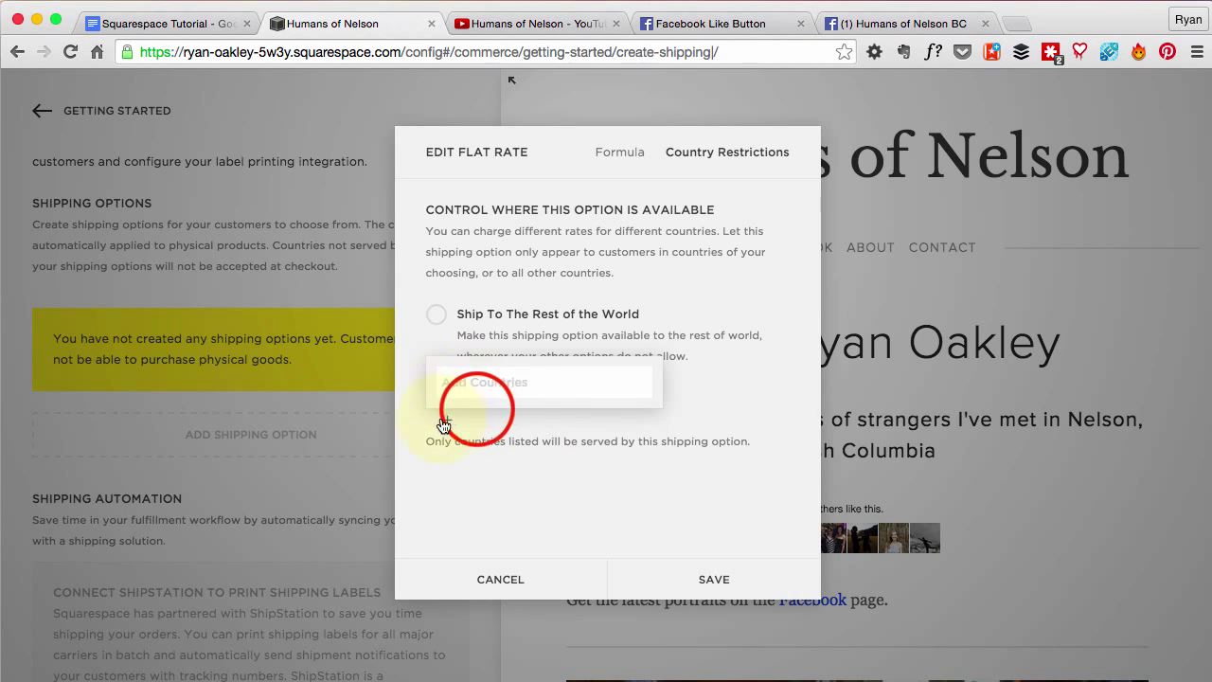
text(canada)
click(581, 407)
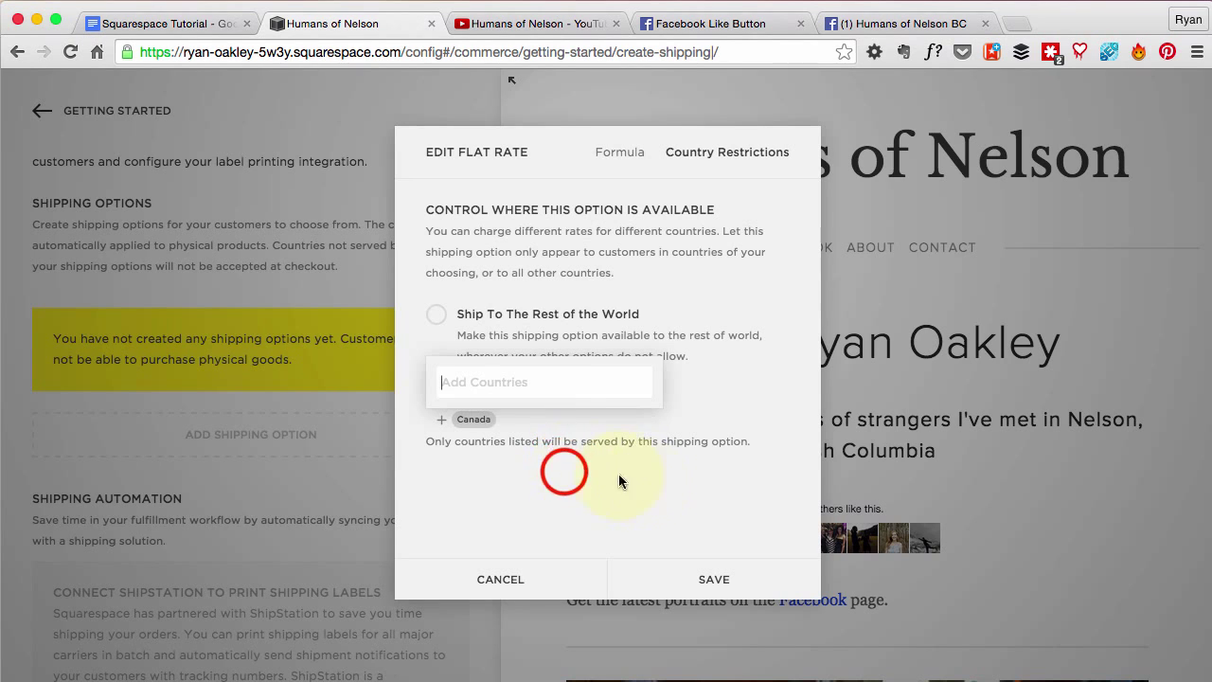
click(564, 470)
Save the Domestic Shipping (Canada) flat rate at $15.00 per item
click(623, 155)
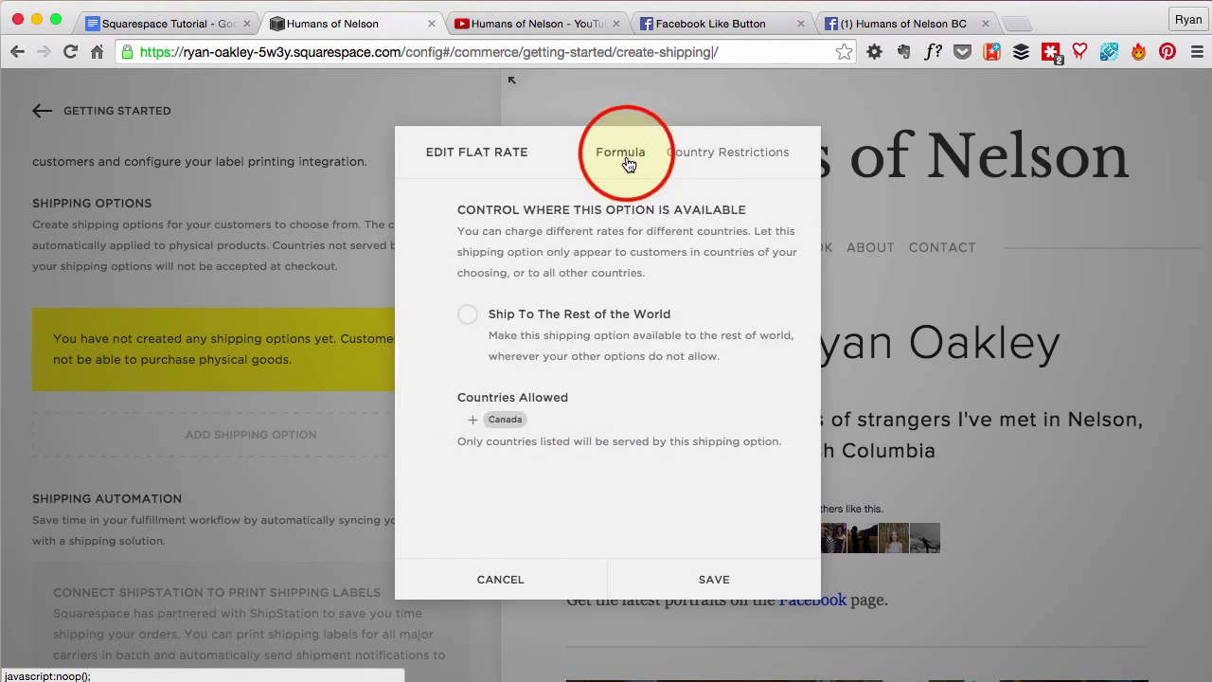
click(712, 579)
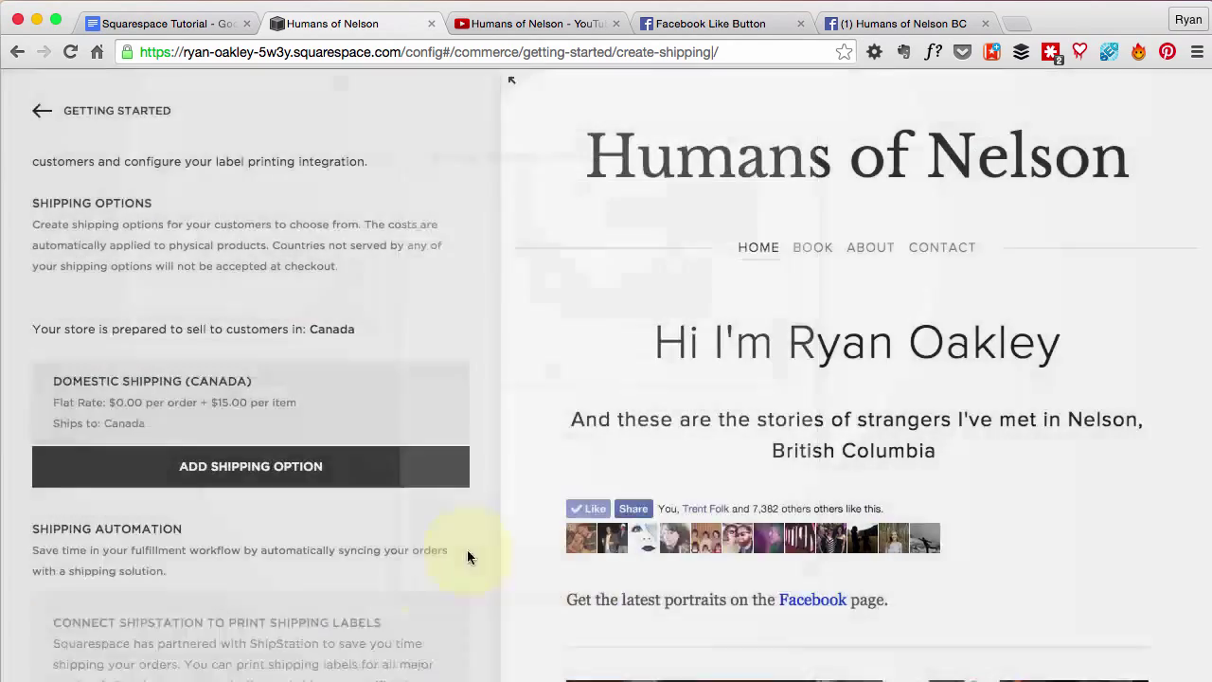
click(220, 462)
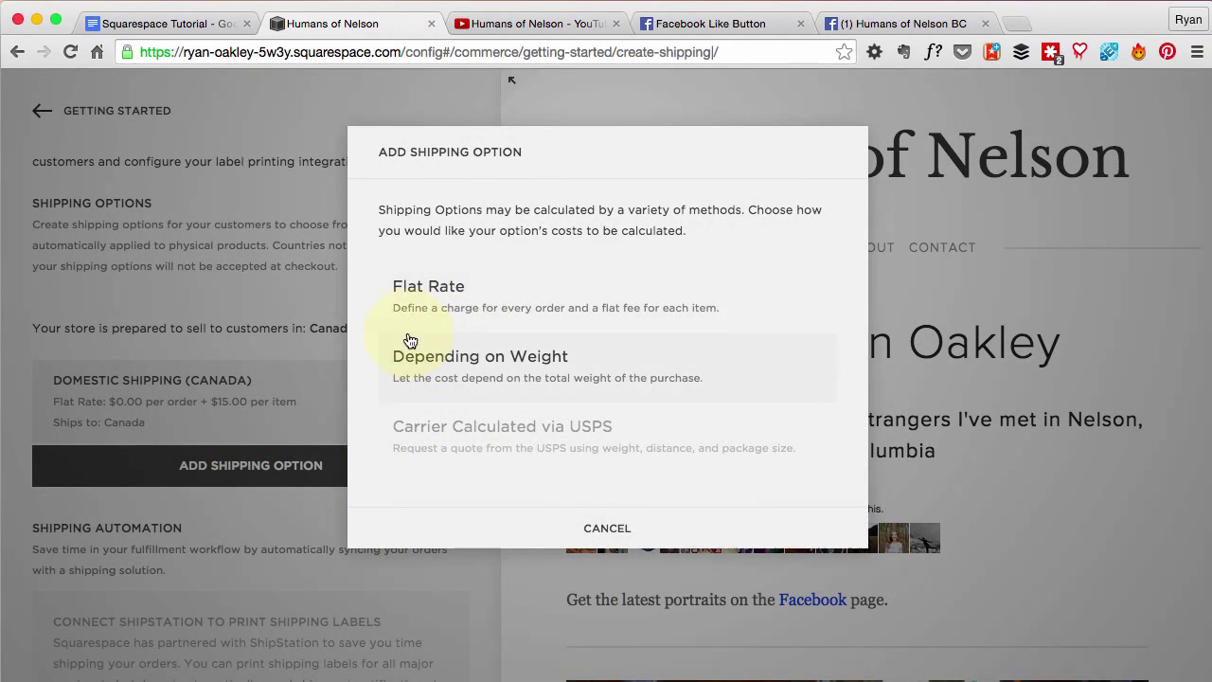
Choose Flat Rate for the second option and name it International Shipping
click(454, 291)
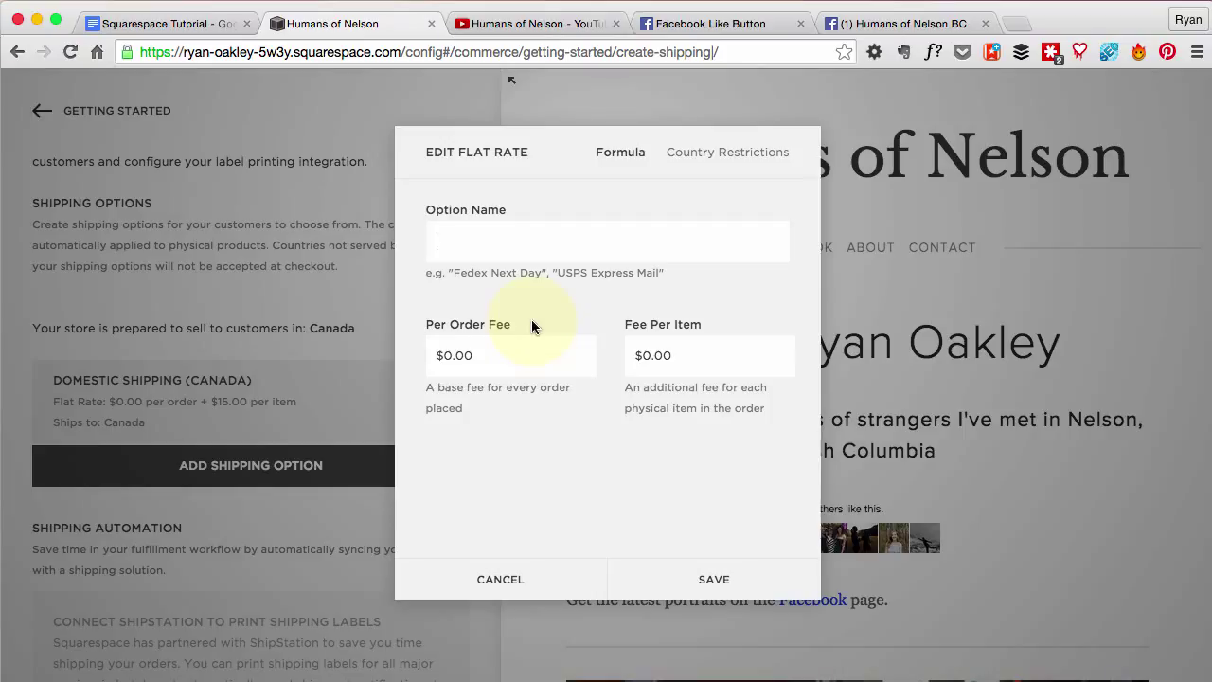
text(International Shipping)
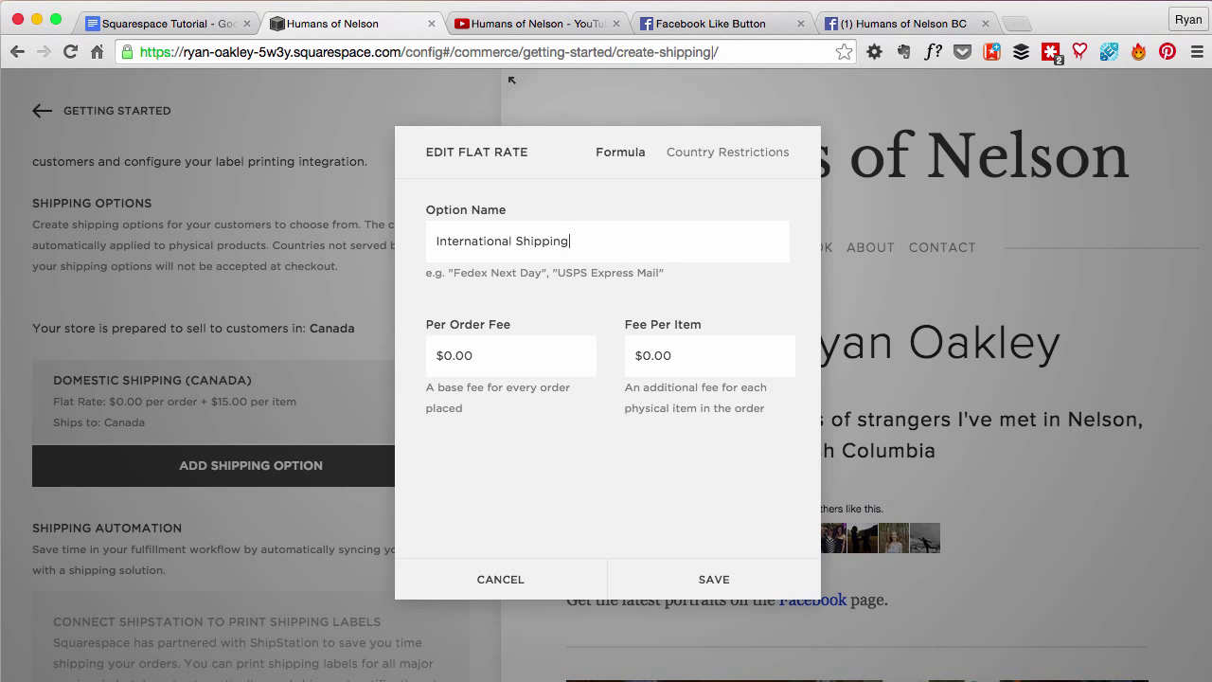
key(super+Tab)
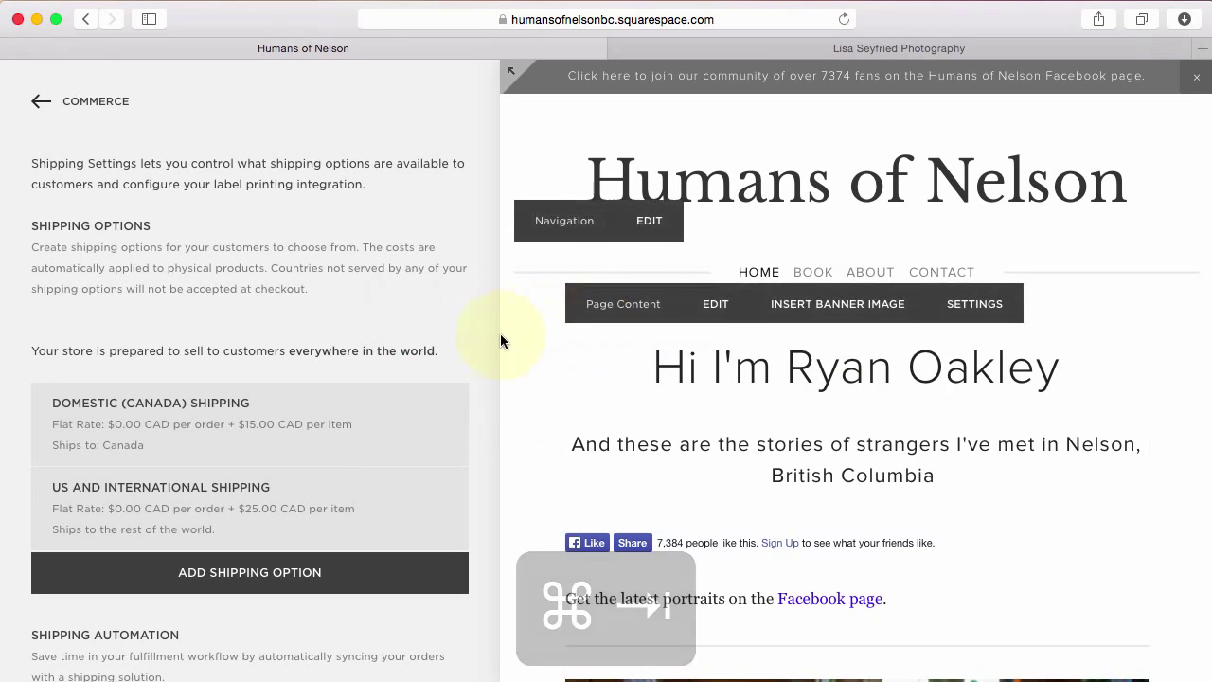
key(super+Tab)
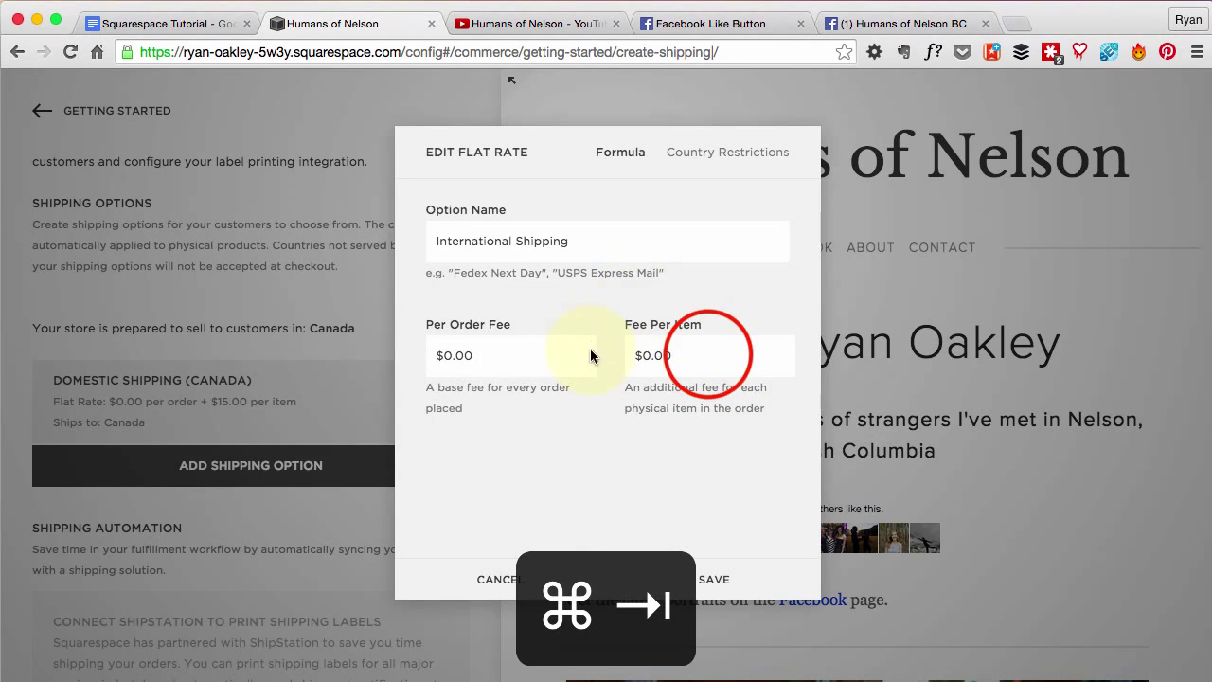
Set a $25.00 per-item fee, ship to the rest of the world, and save
click(709, 353)
key(BackSpace)
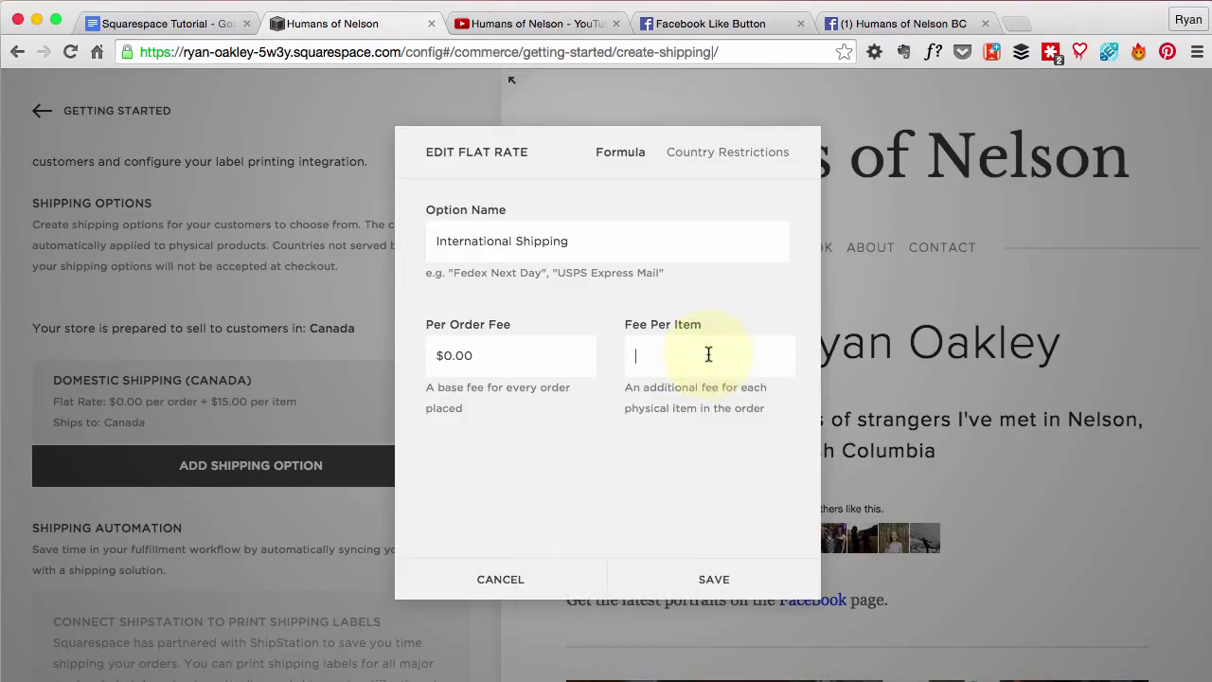
text(25)
key(Tab)
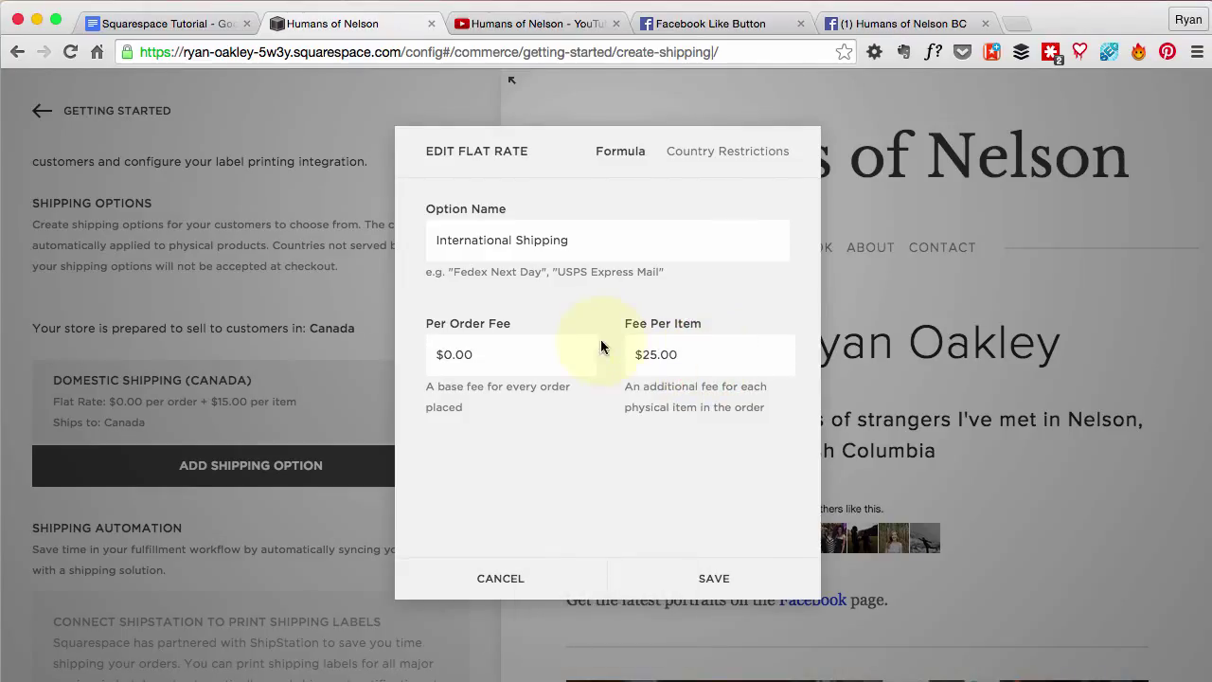
click(719, 158)
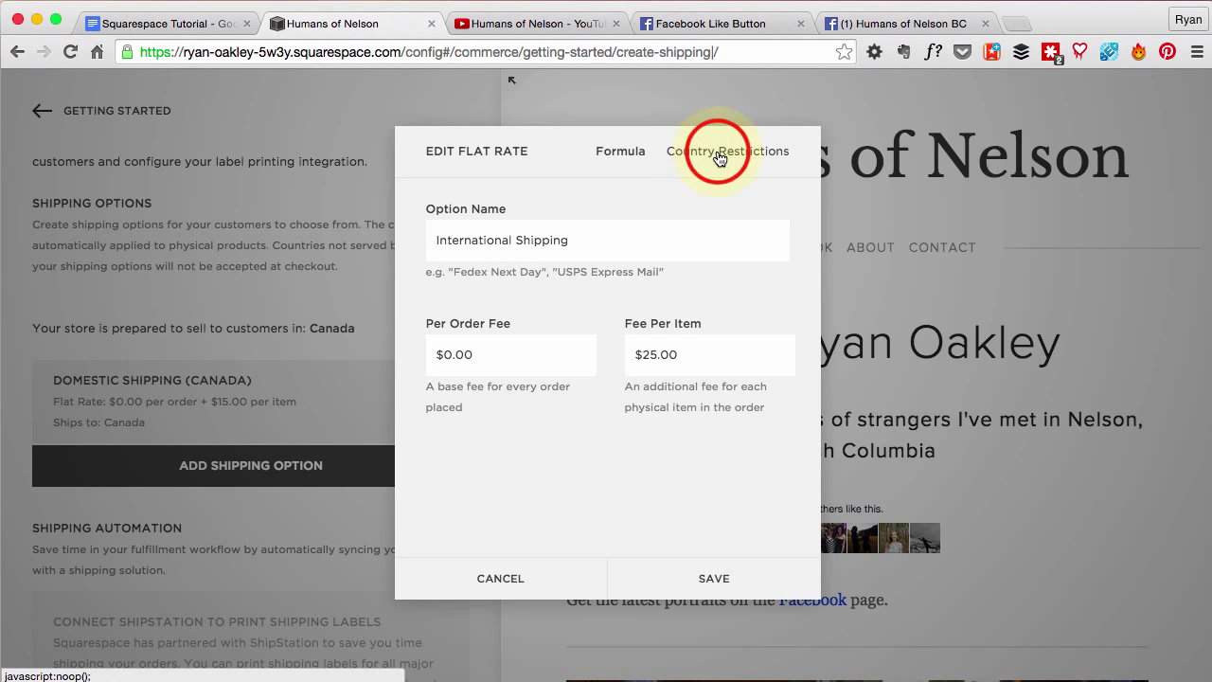
click(437, 313)
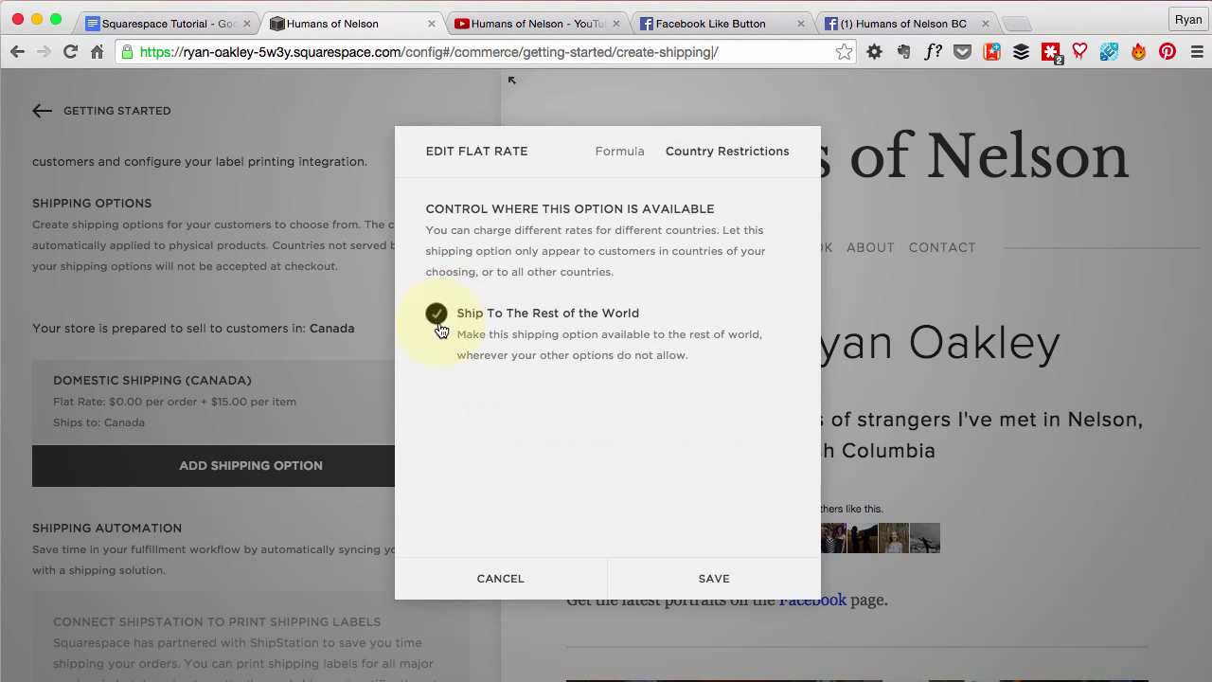
click(715, 579)
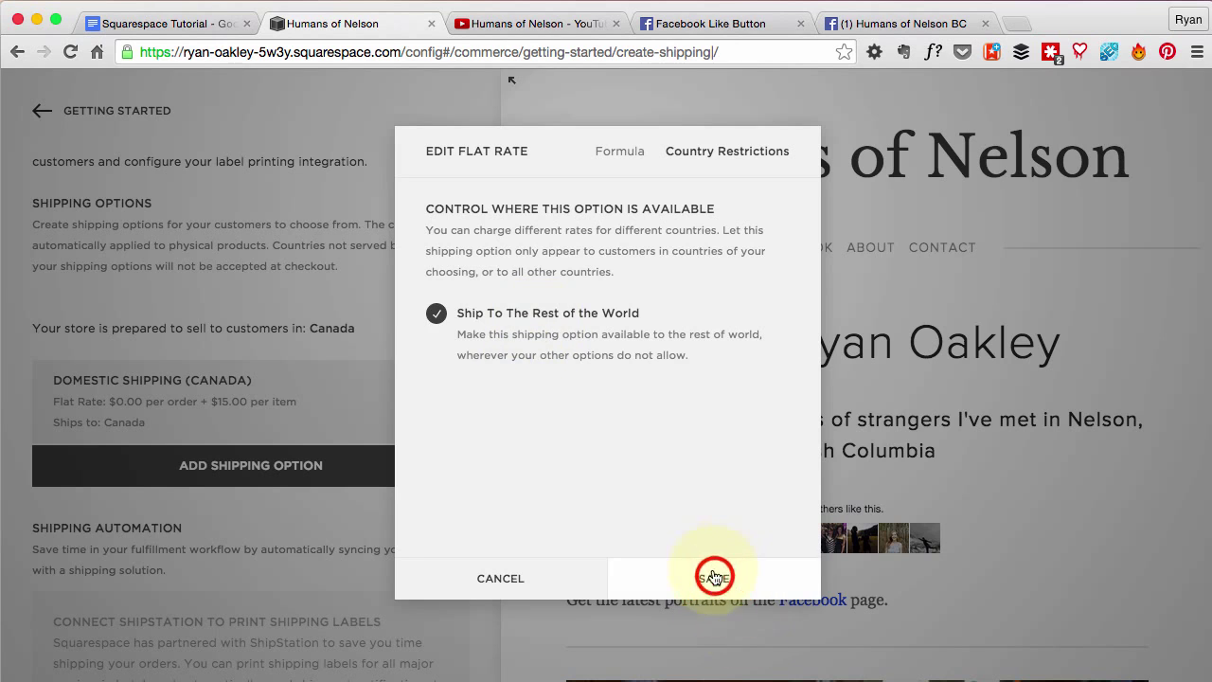
scroll(426, 463, down, 5)
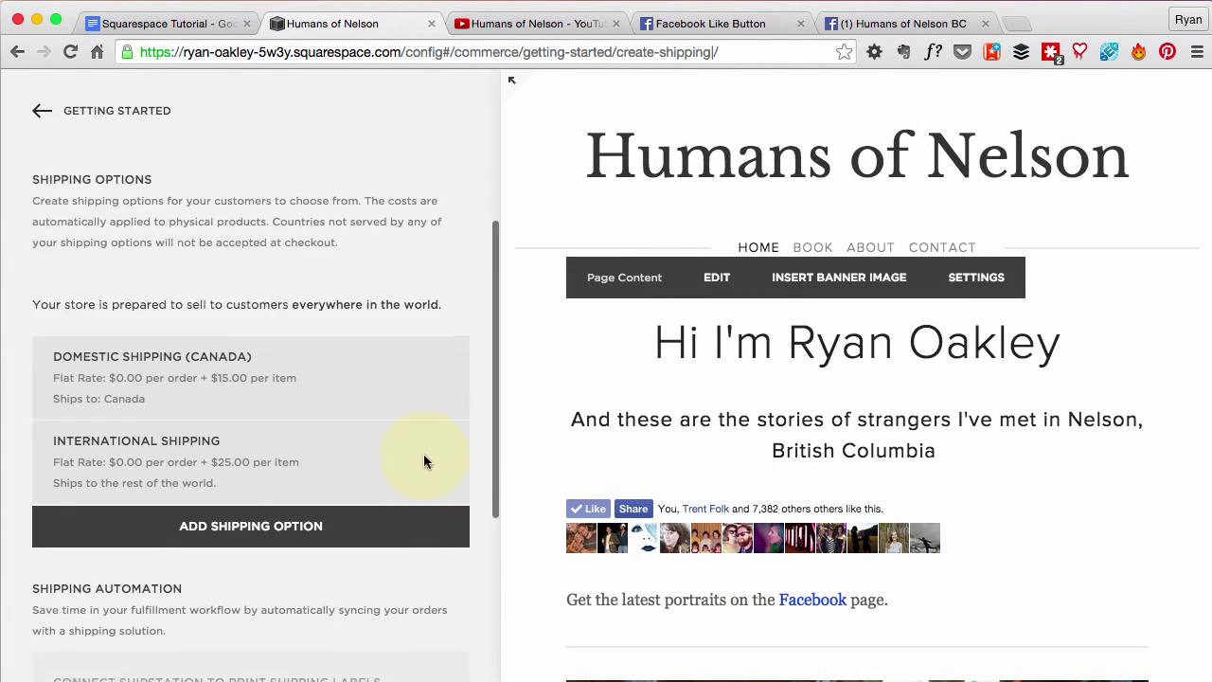
Review both shipping options, then return to the checklist with Connect Your Stripe Account next
scroll(426, 463, down, 2)
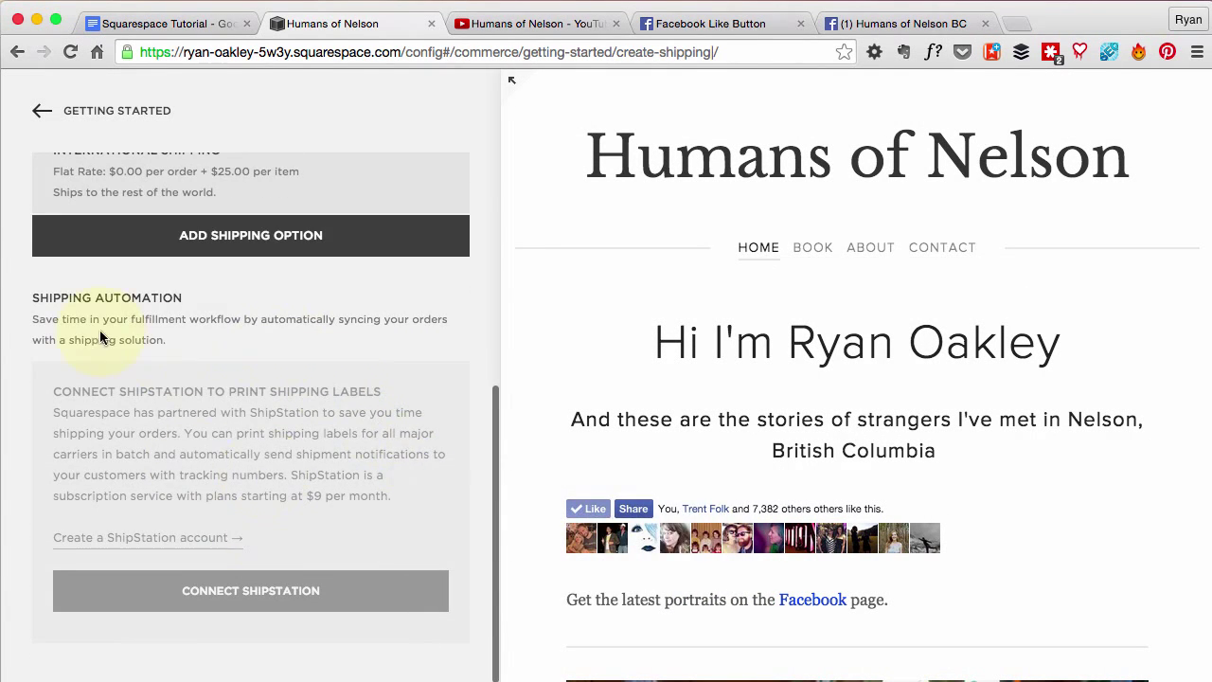
scroll(388, 459, up, 9)
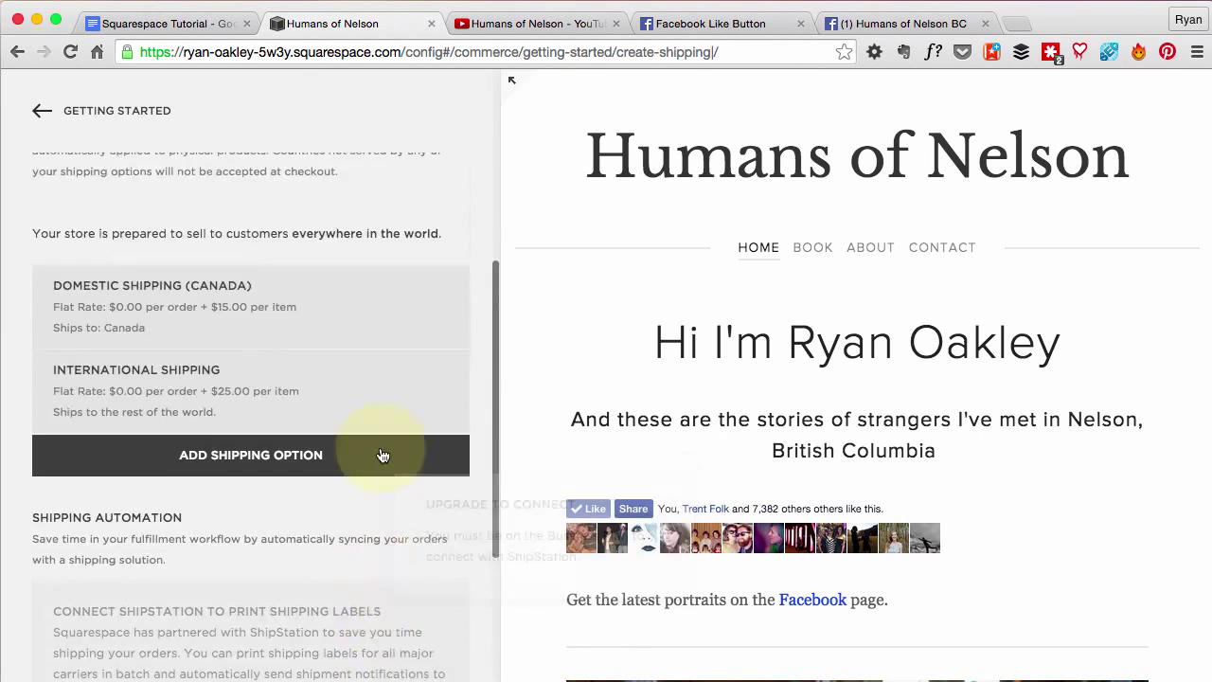
scroll(343, 446, down, 9)
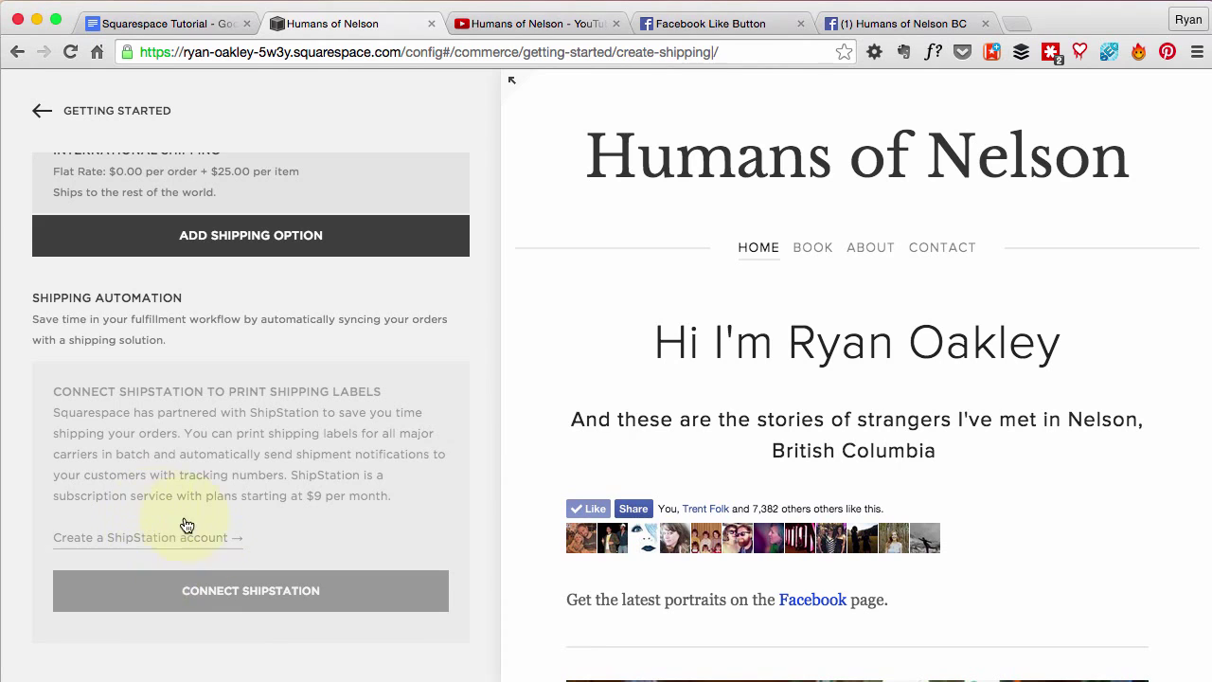
scroll(371, 487, up, 9)
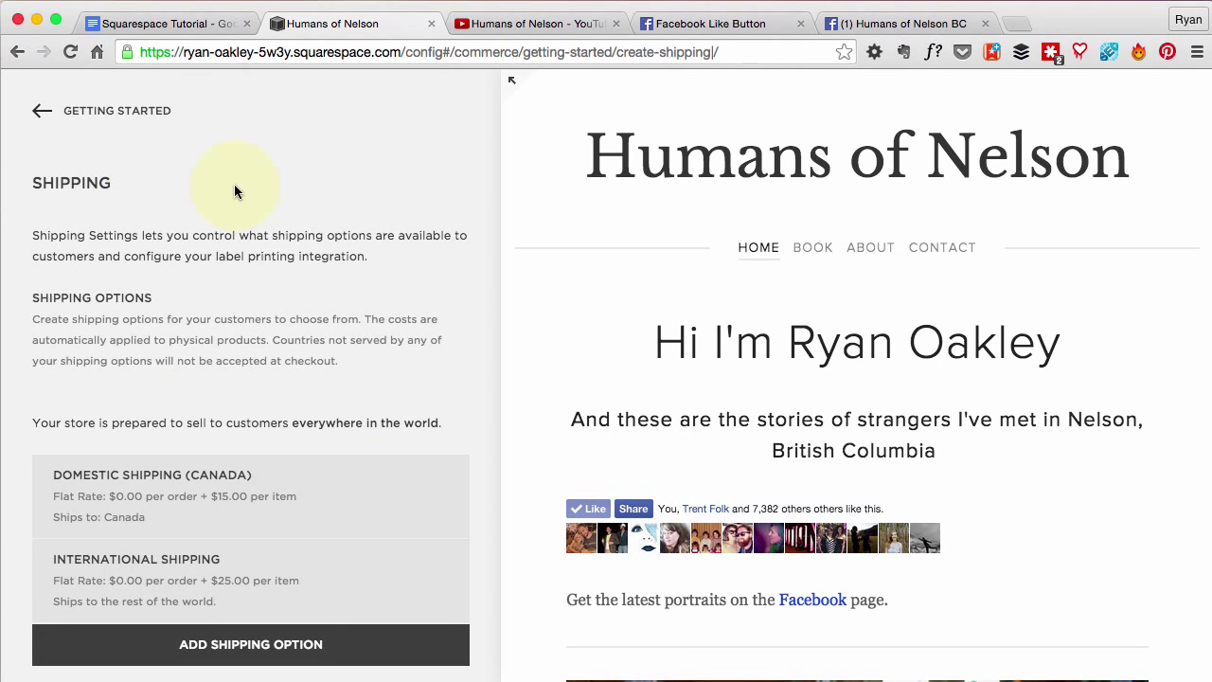
click(97, 111)
scroll(268, 391, down, 1)
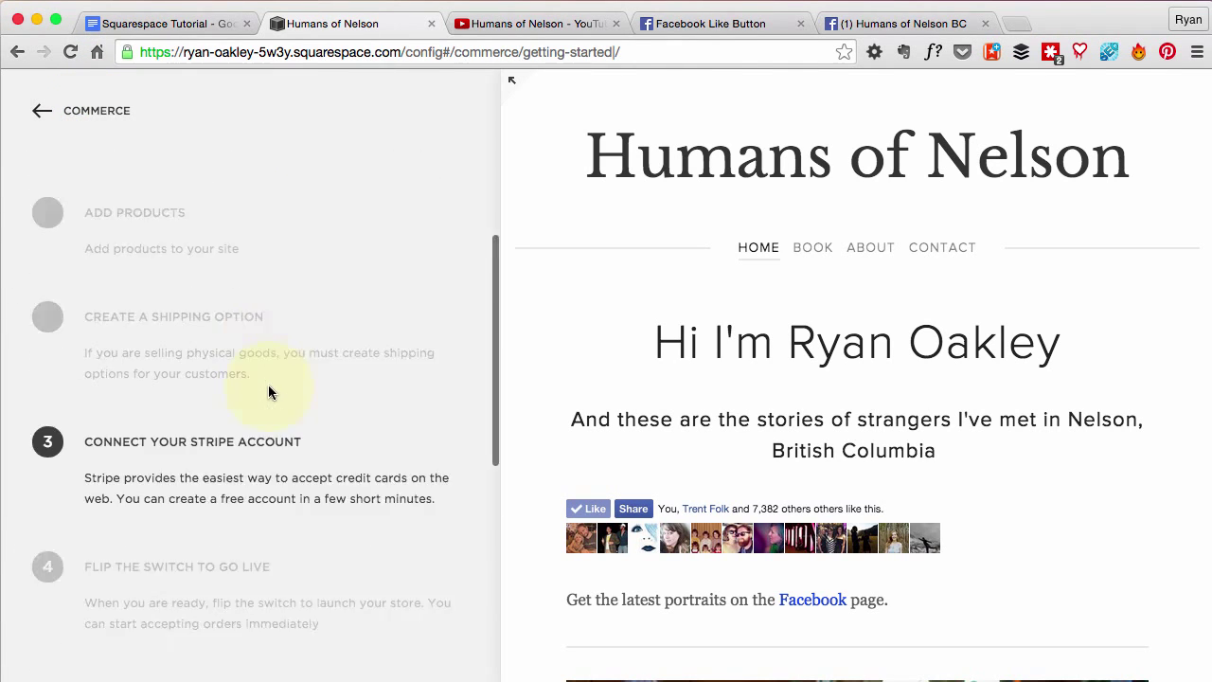
scroll(270, 388, down, 3)
Connect a Stripe account from step 3 so the store can accept credit card payments
click(197, 415)
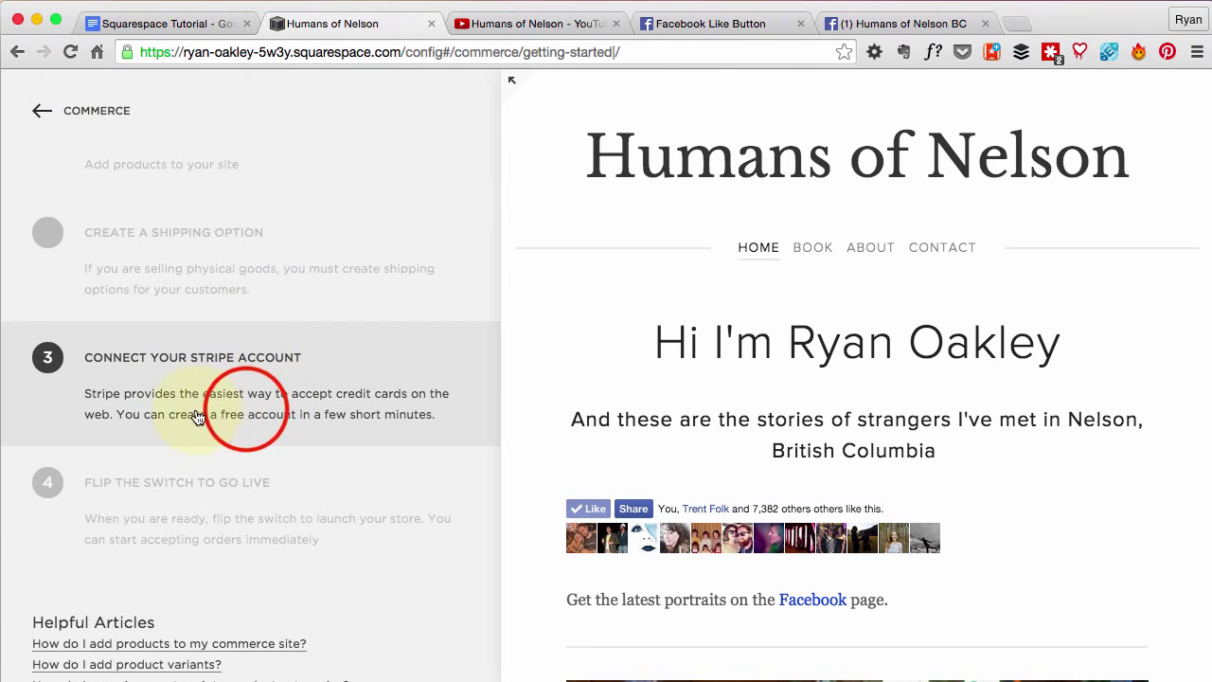
click(243, 413)
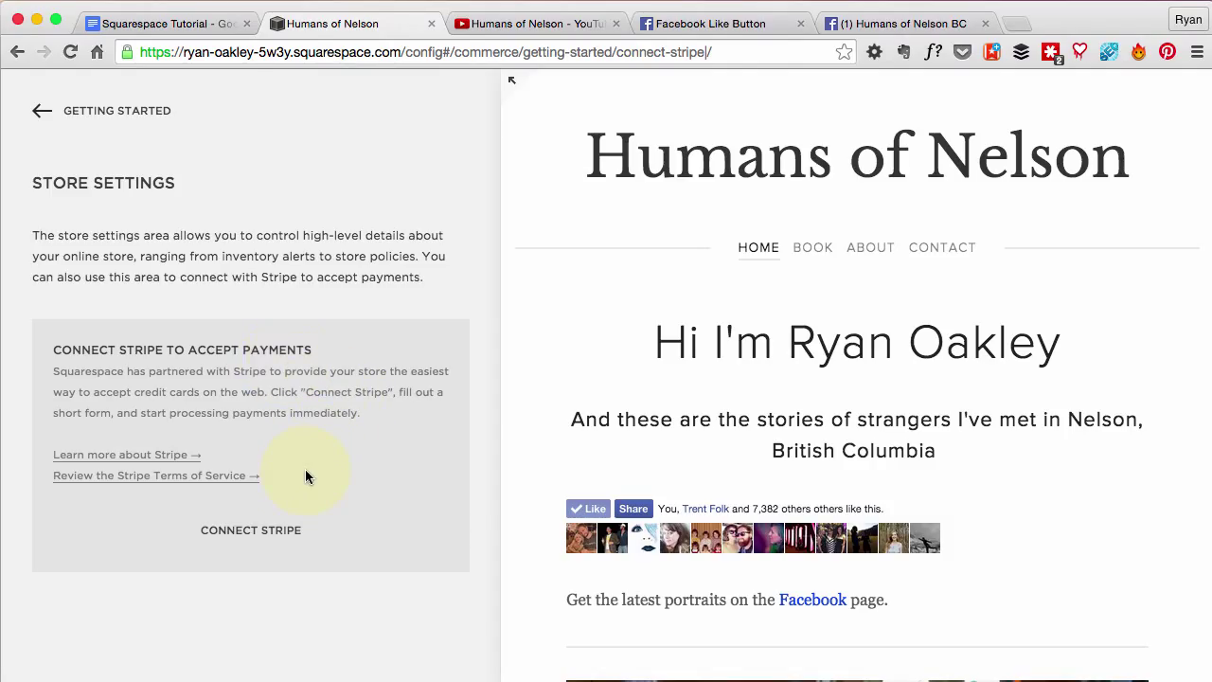
click(275, 529)
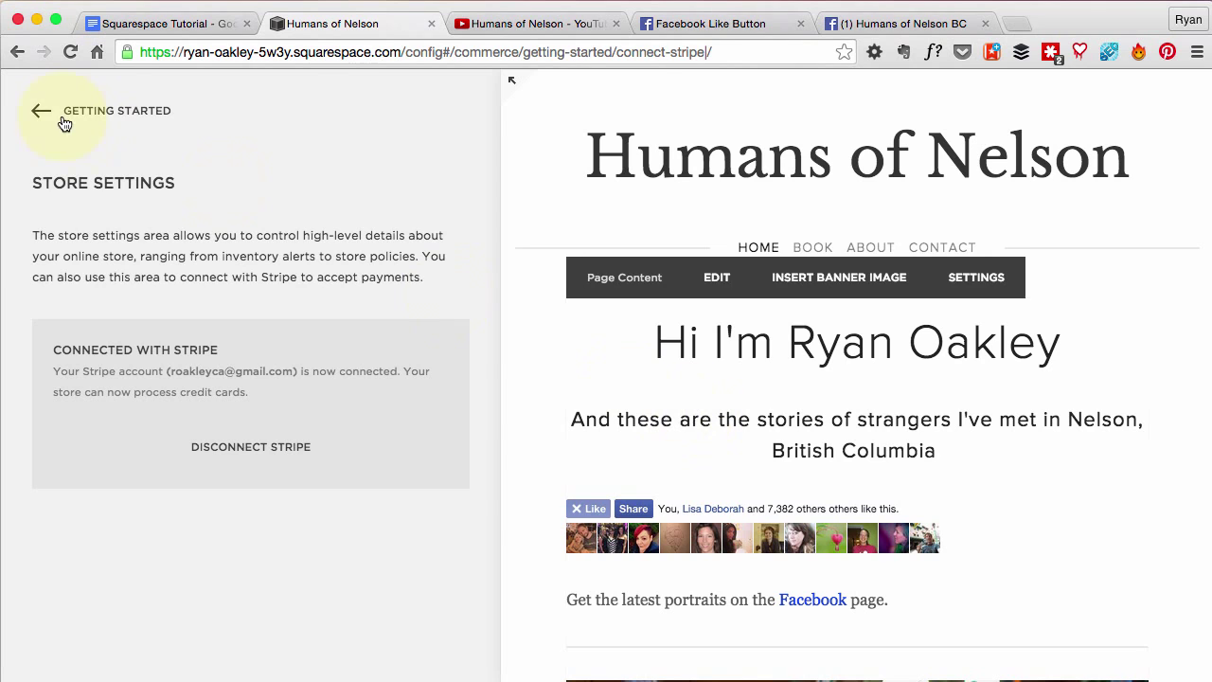
click(95, 114)
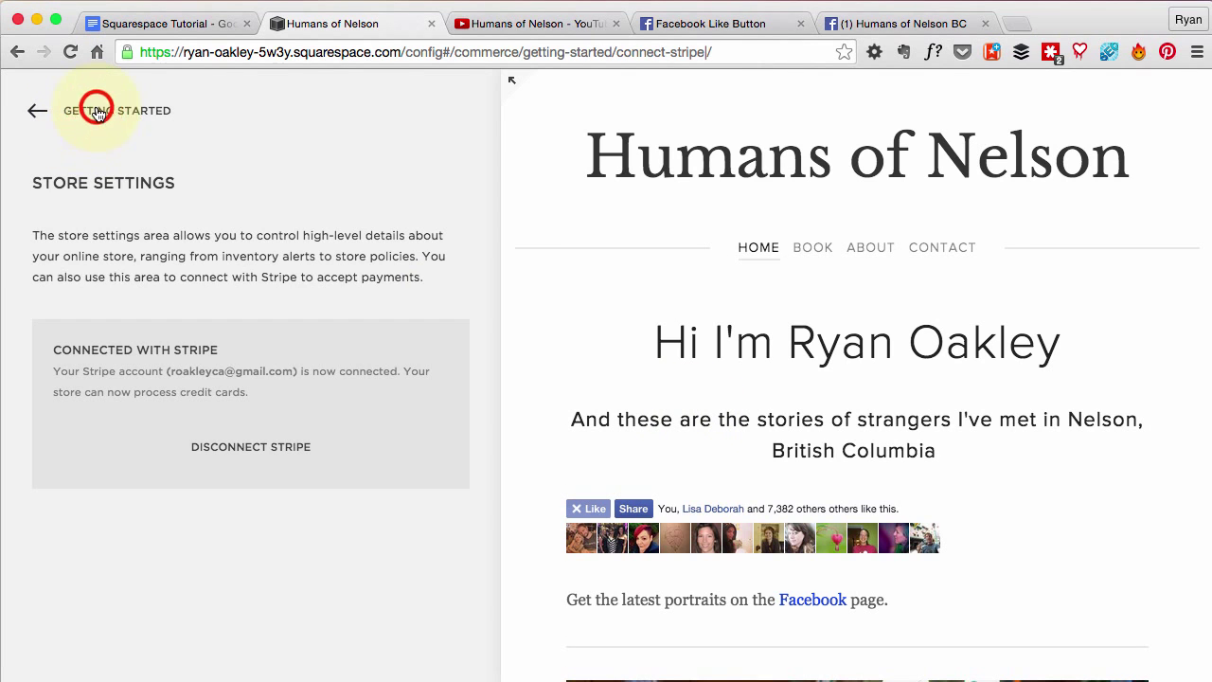
Open step 4, Flip the Switch to Go Live, showing Store Settings with live orders off
scroll(305, 363, down, 5)
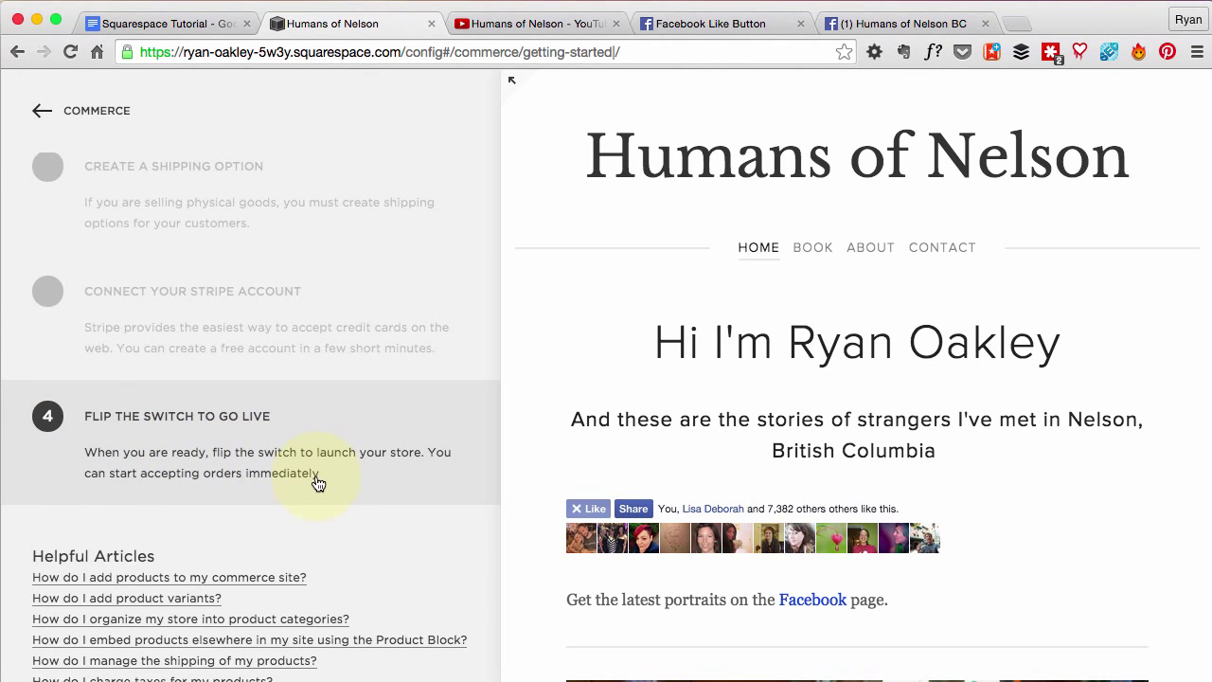
scroll(318, 483, down, 4)
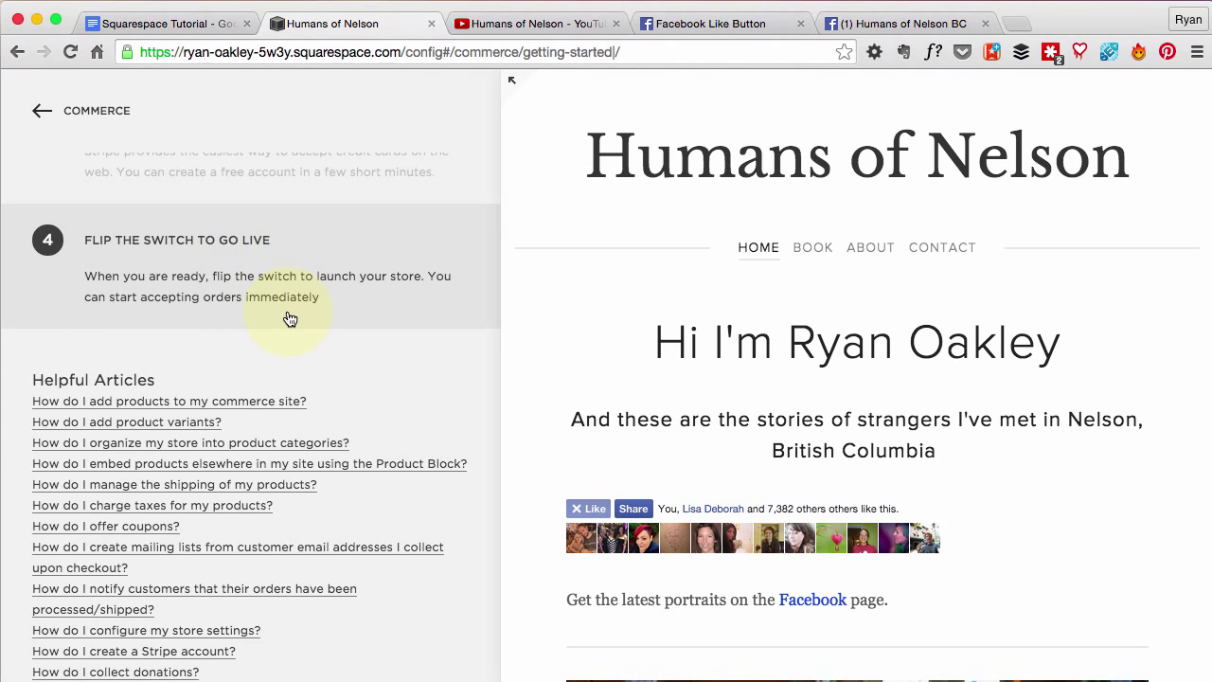
click(251, 272)
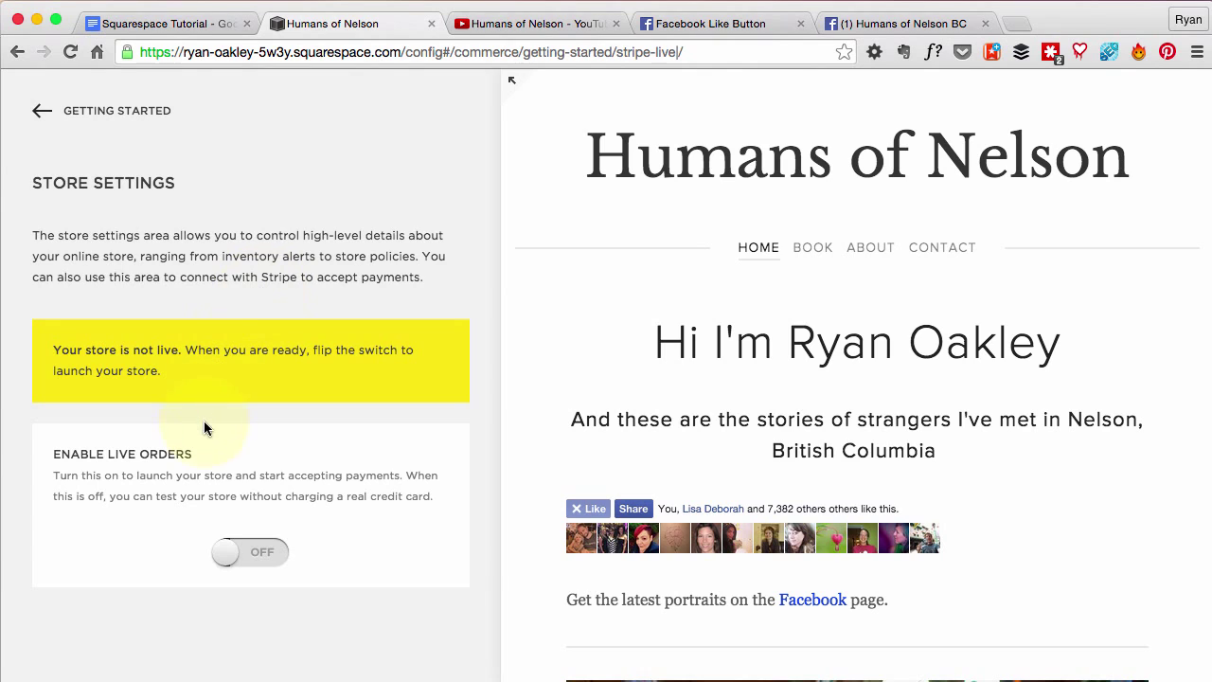
Switch the Enable Live Orders toggle to ON
click(258, 551)
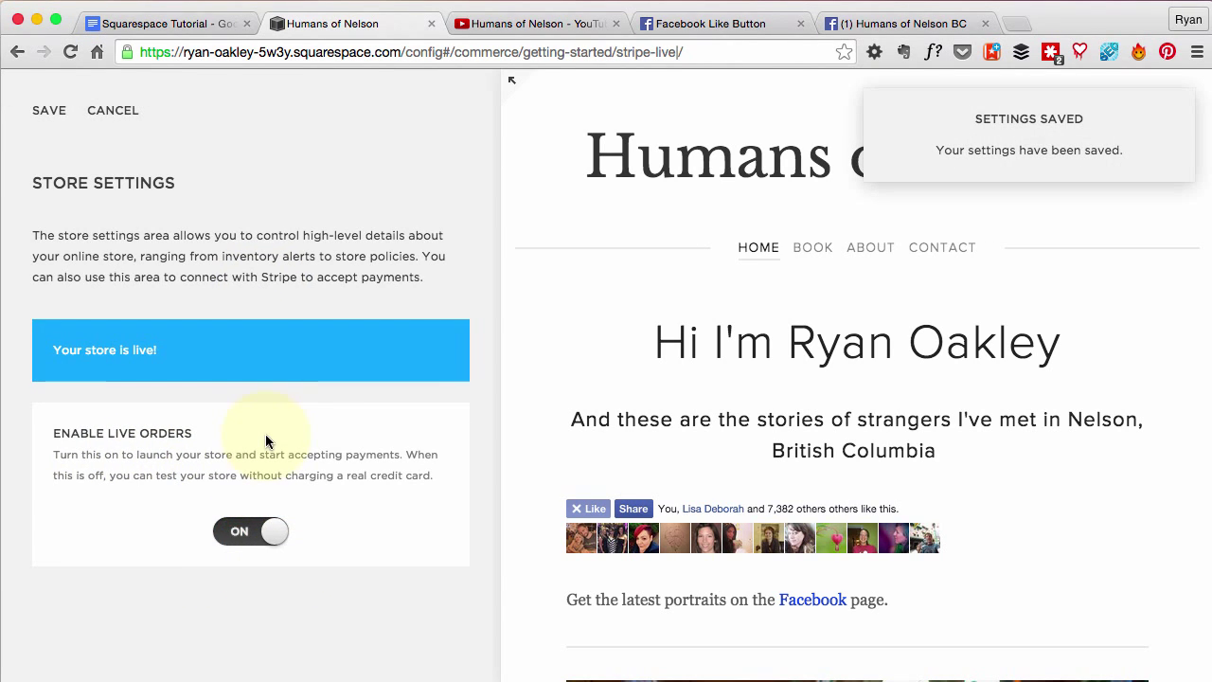
click(248, 531)
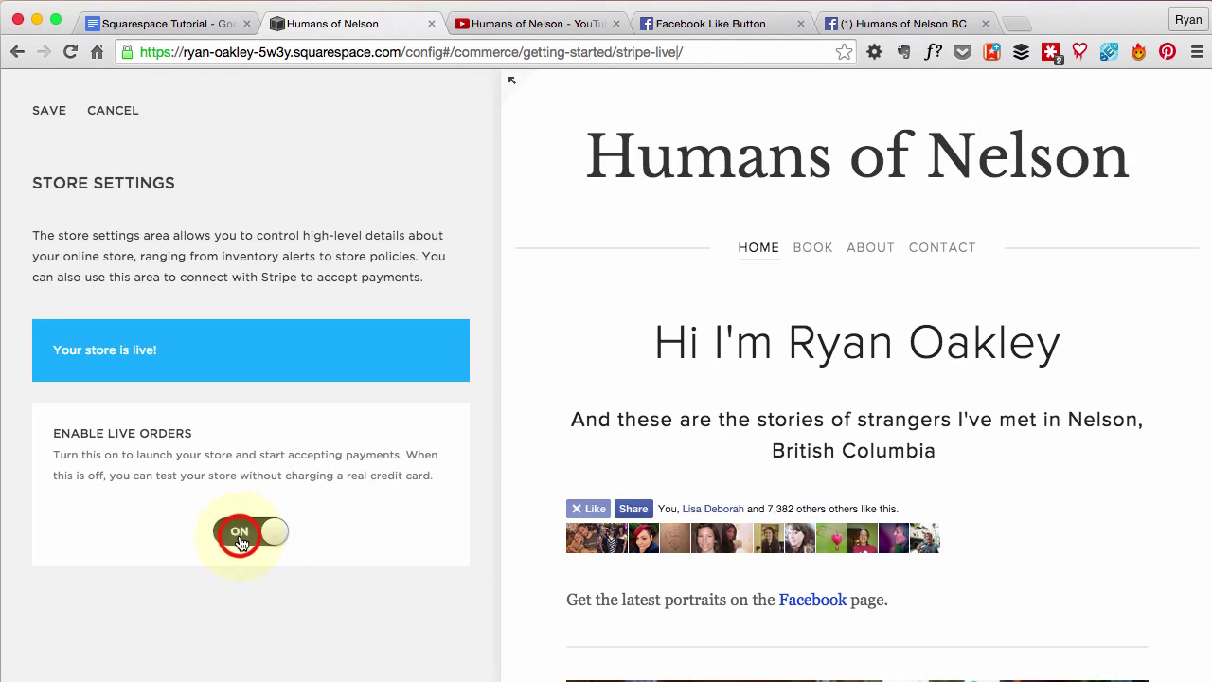
click(263, 549)
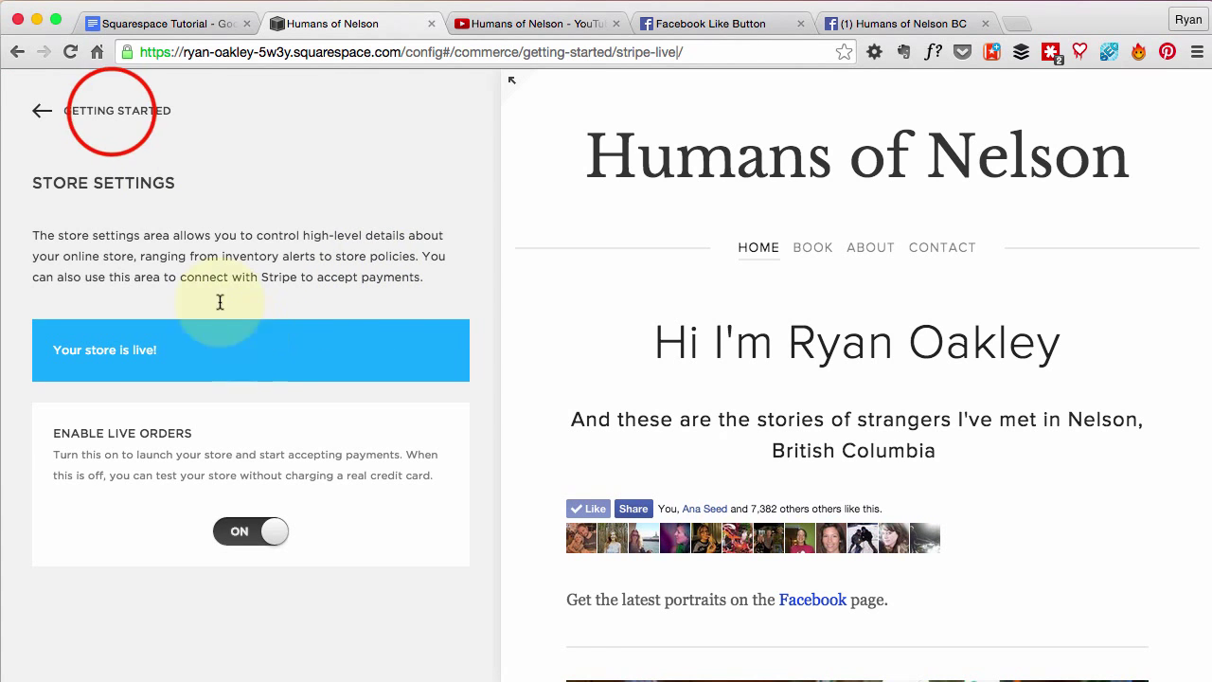
Return to the Getting Started guide and confirm it reports the store is now live
click(140, 132)
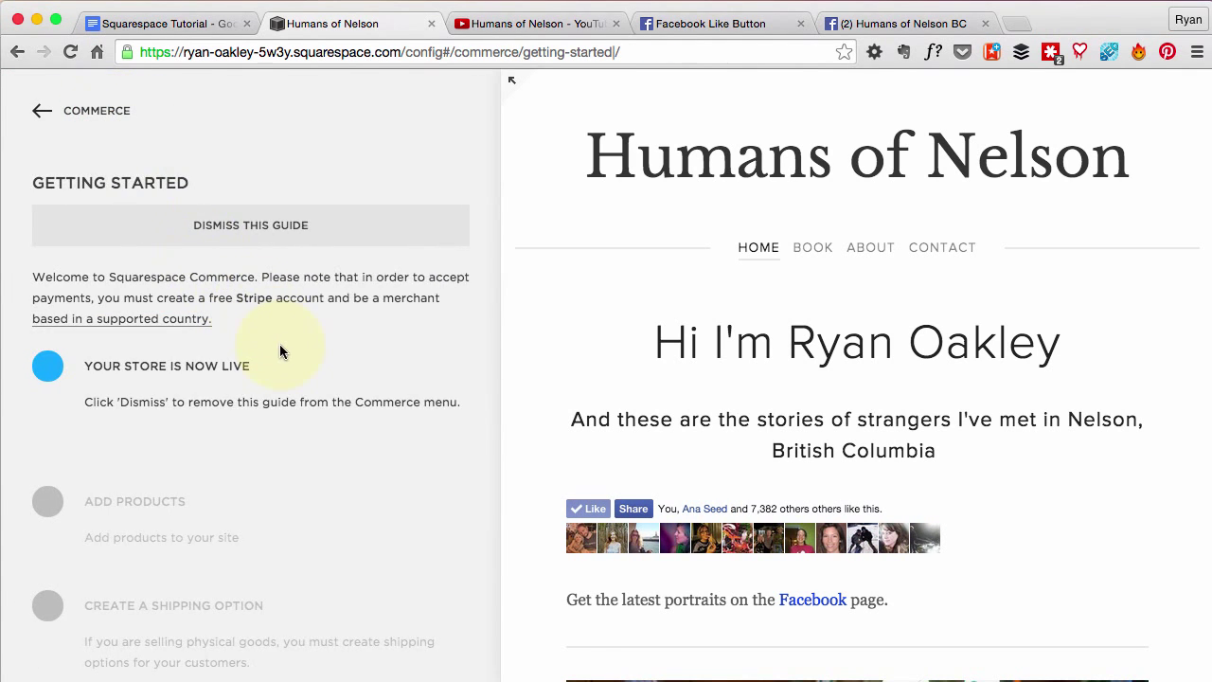
scroll(280, 346, down, 2)
scroll(280, 346, down, 5)
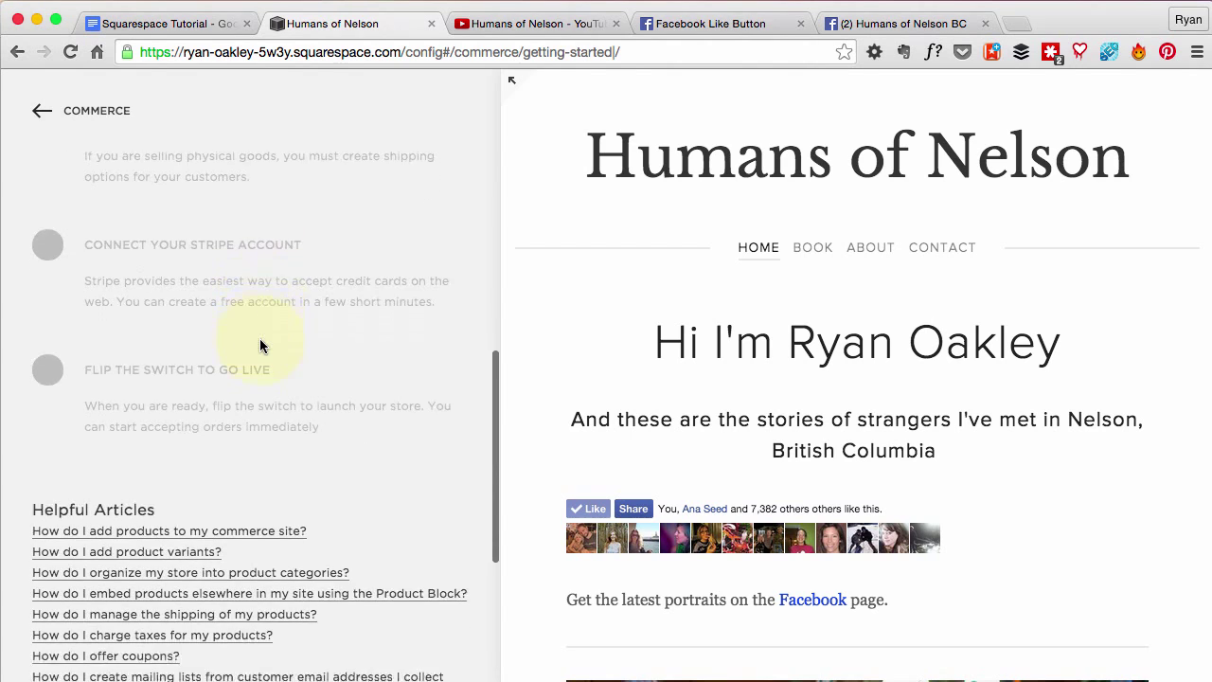
scroll(263, 346, up, 5)
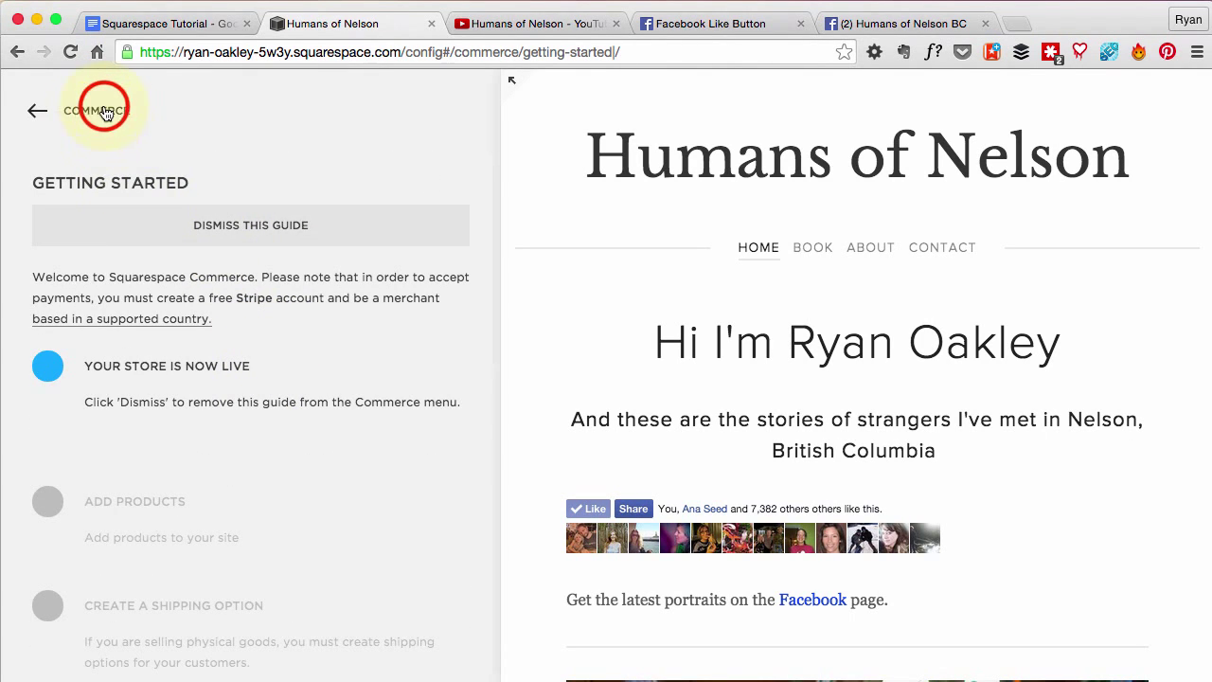